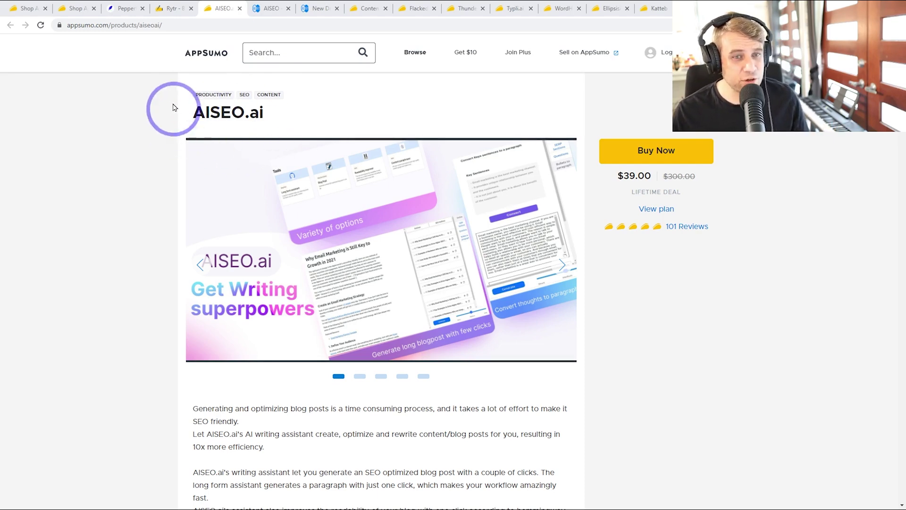
# Compare the Rytr pricing and Peppertype.ai pages, then return to the AISEO.ai deal
pyautogui.click(174, 9)
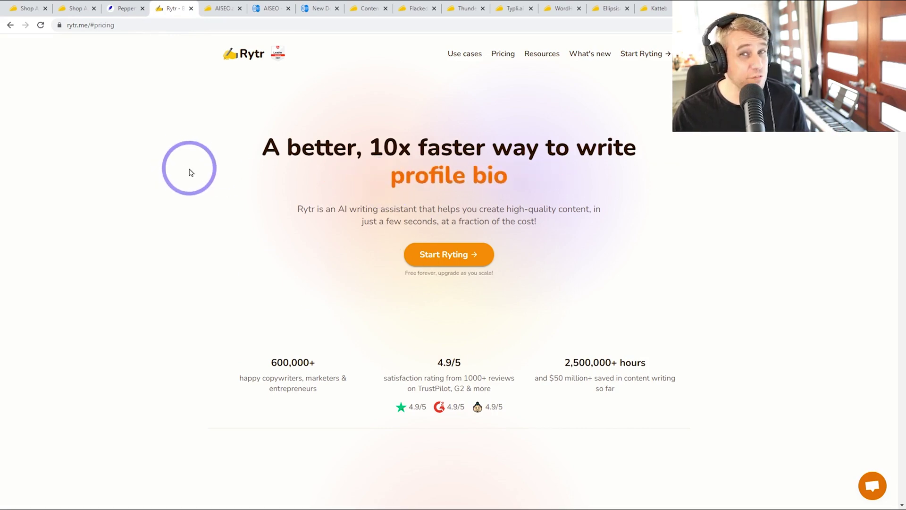
pyautogui.click(125, 9)
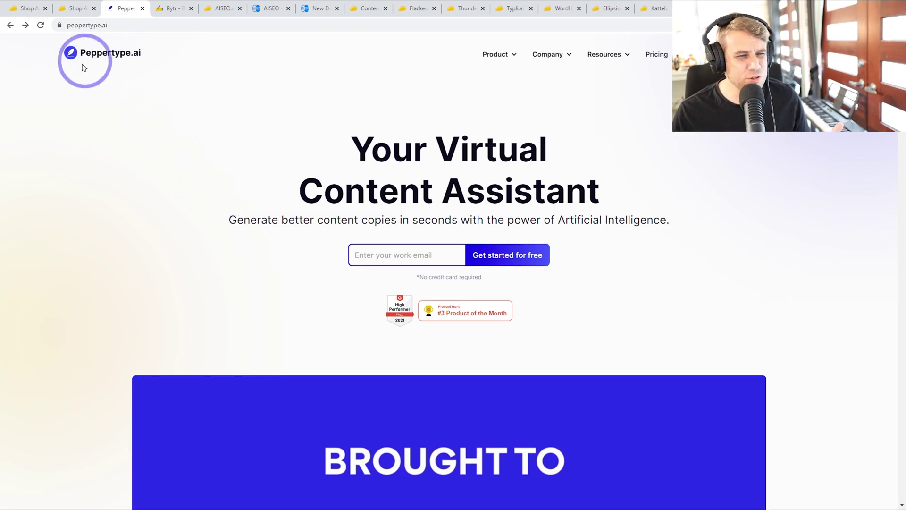
pyautogui.click(169, 6)
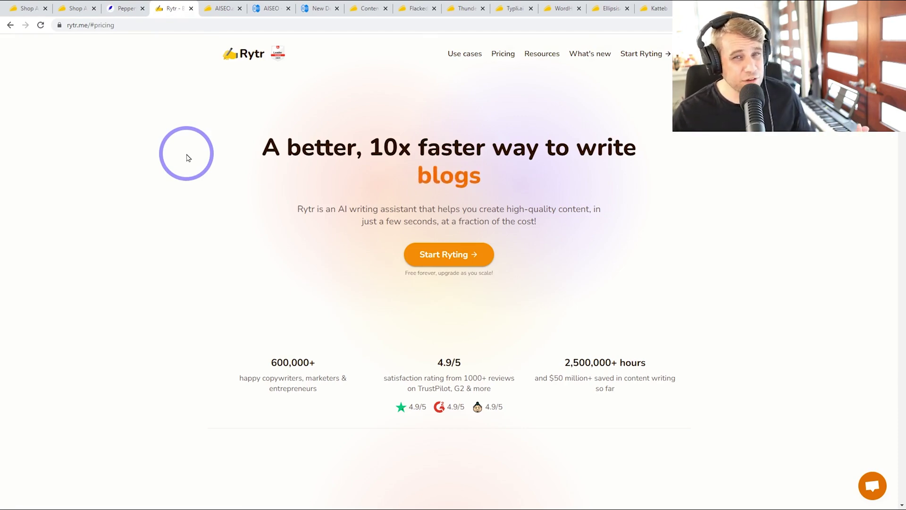
pyautogui.click(220, 8)
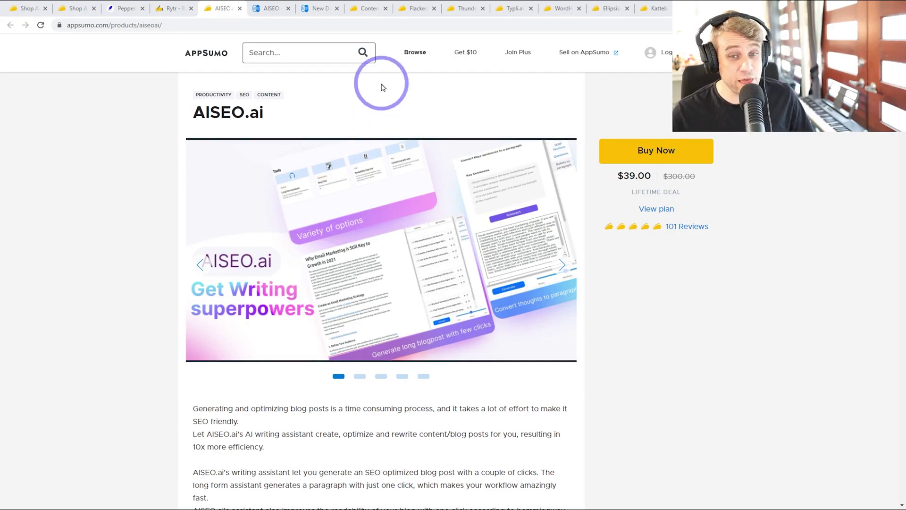
# Browse the ContentForge, Flacked AI, Thundercontent, Typli, WordHero, EllipsisAI and Katteb deals, revisiting ContentForge
pyautogui.click(365, 6)
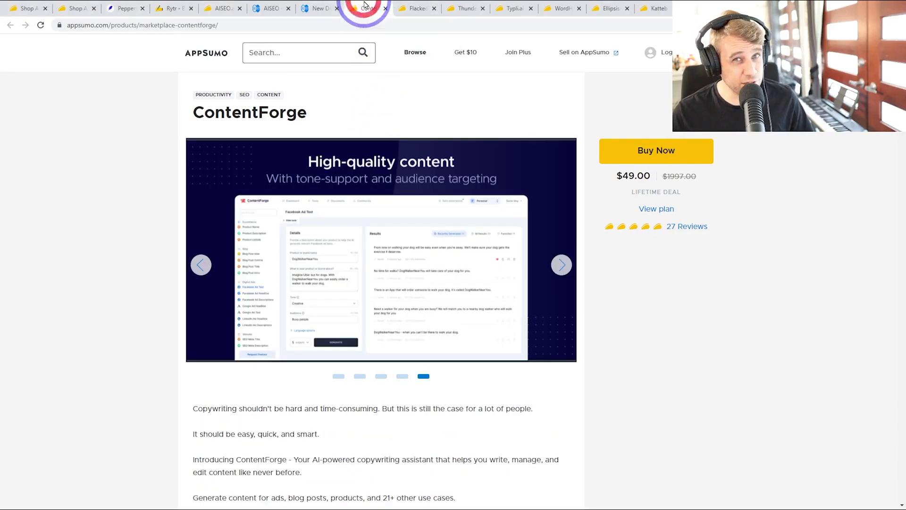
pyautogui.click(409, 6)
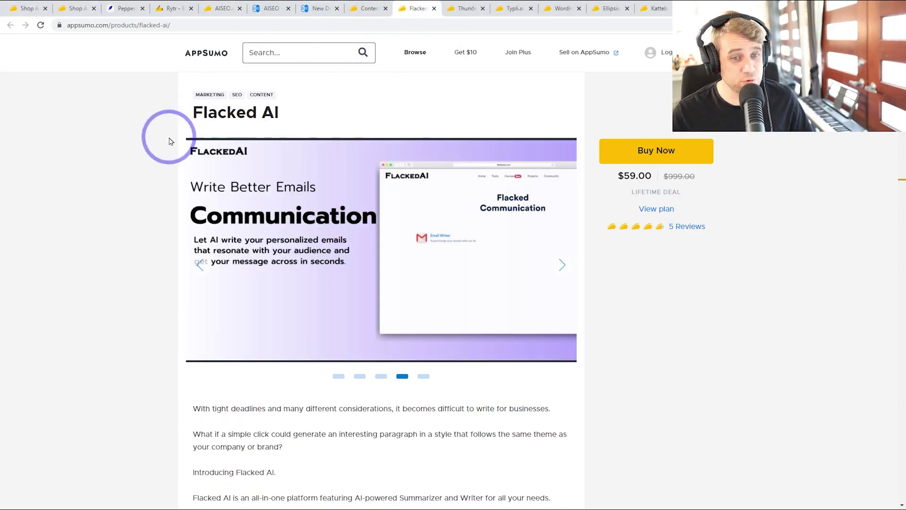
pyautogui.click(463, 8)
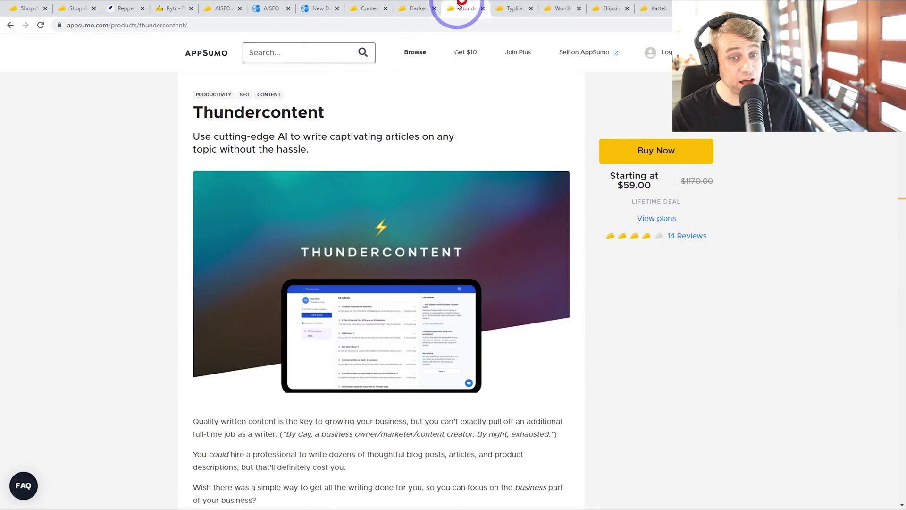
pyautogui.click(512, 8)
pyautogui.click(564, 8)
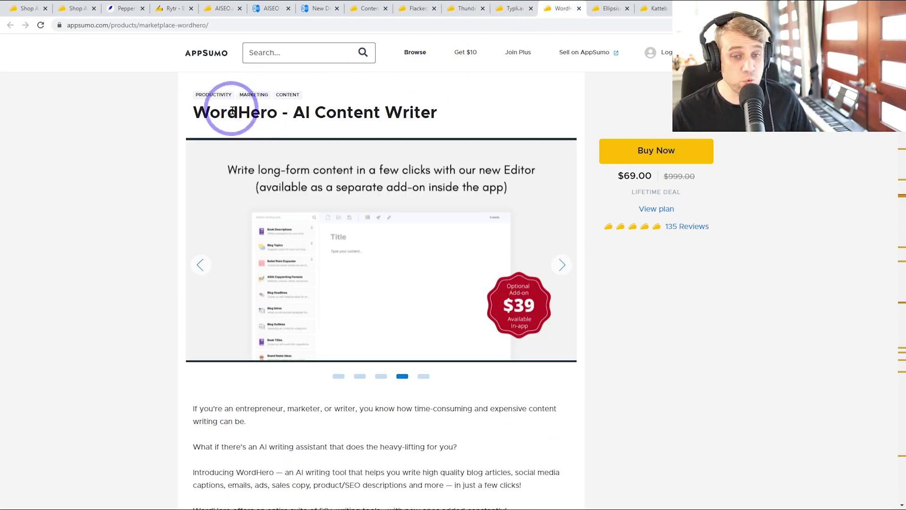
pyautogui.click(611, 8)
pyautogui.click(657, 8)
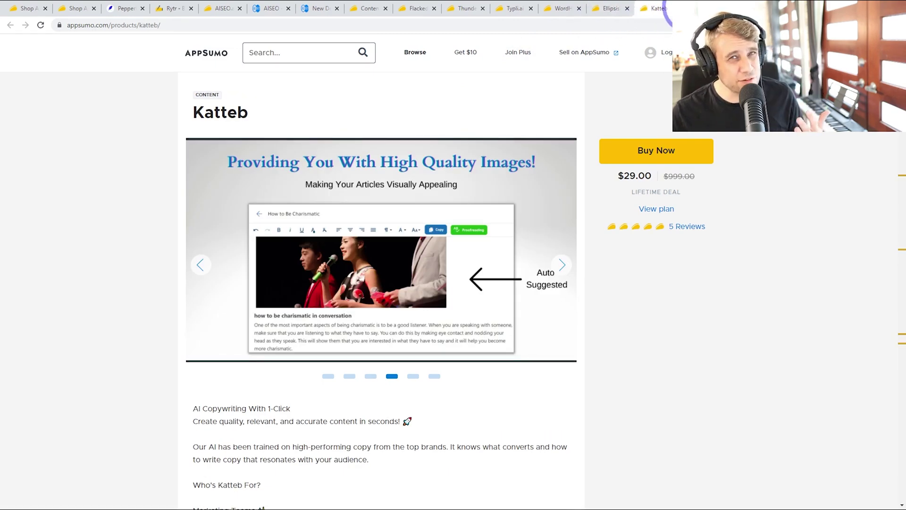
pyautogui.click(366, 9)
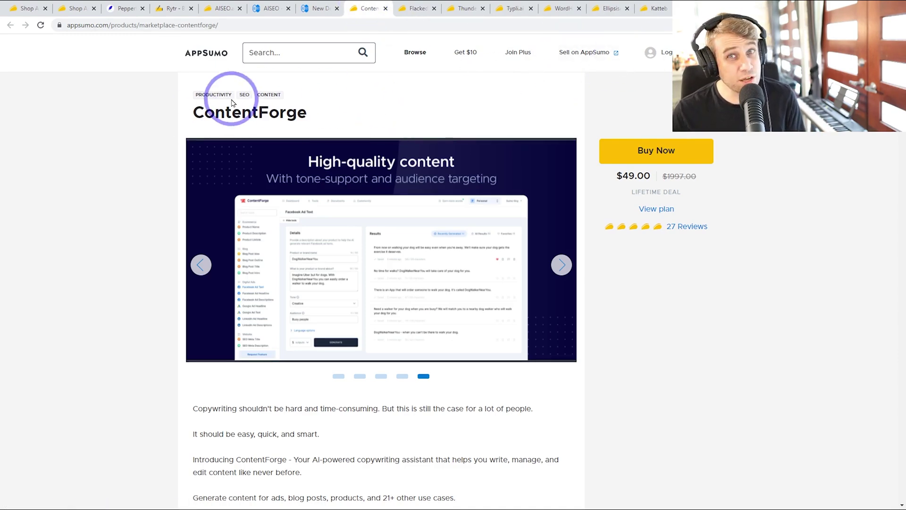
pyautogui.scroll(-15, 461, 290)
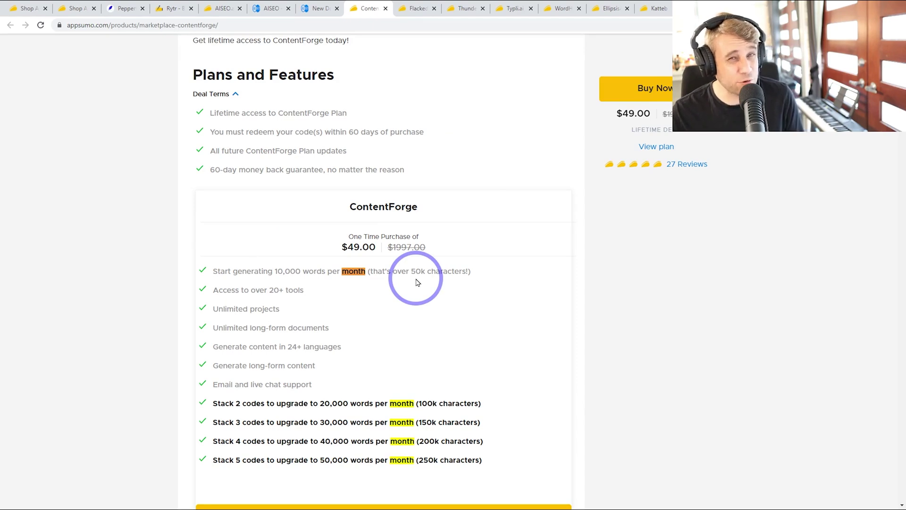
# Compare the AISEO.ai deal against WordHero and settle back on the $39.00 AISEO.ai page
pyautogui.click(221, 8)
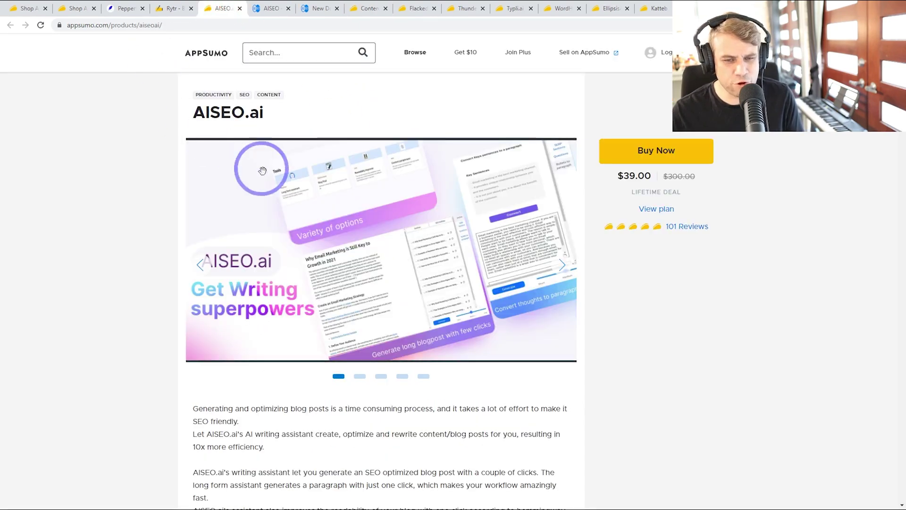
pyautogui.click(563, 8)
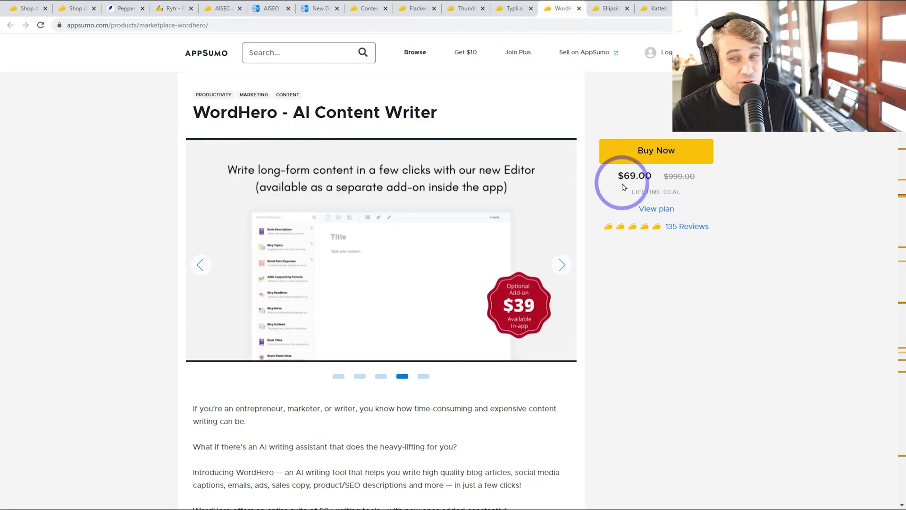
pyautogui.scroll(-5, 698, 286)
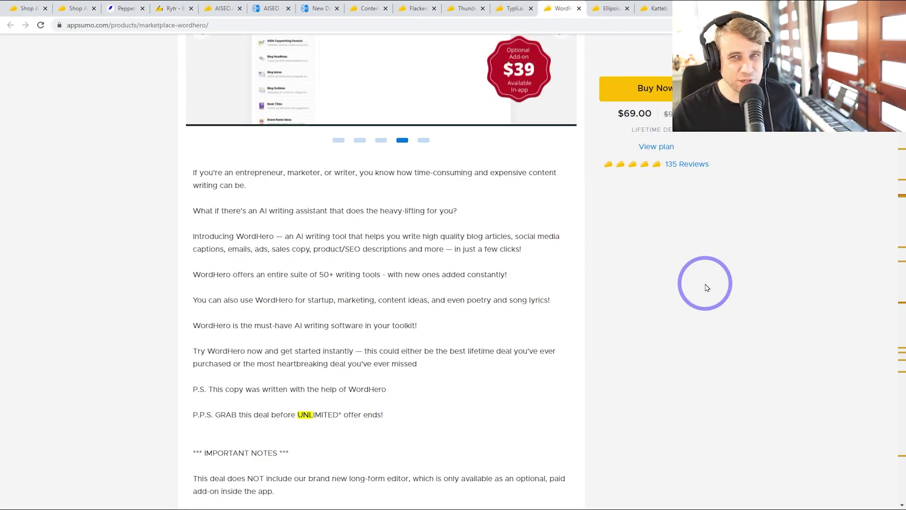
pyautogui.scroll(5, 694, 281)
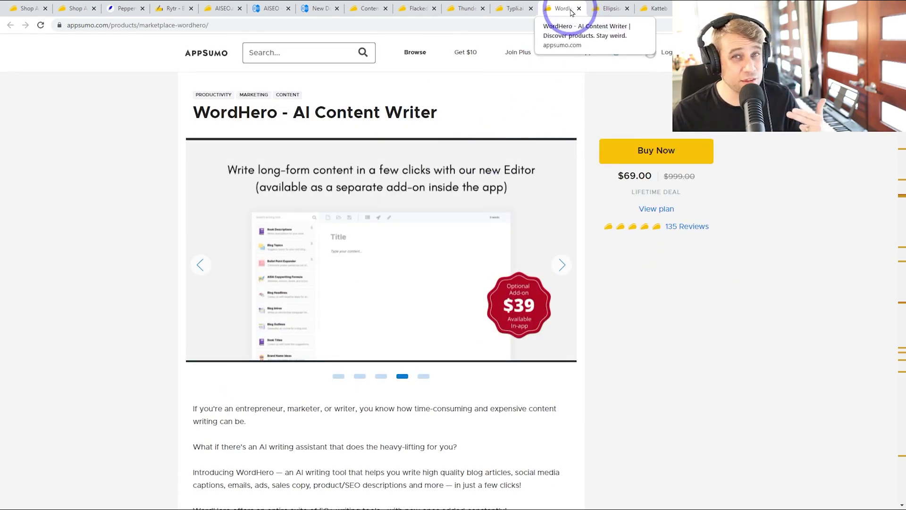
pyautogui.click(223, 7)
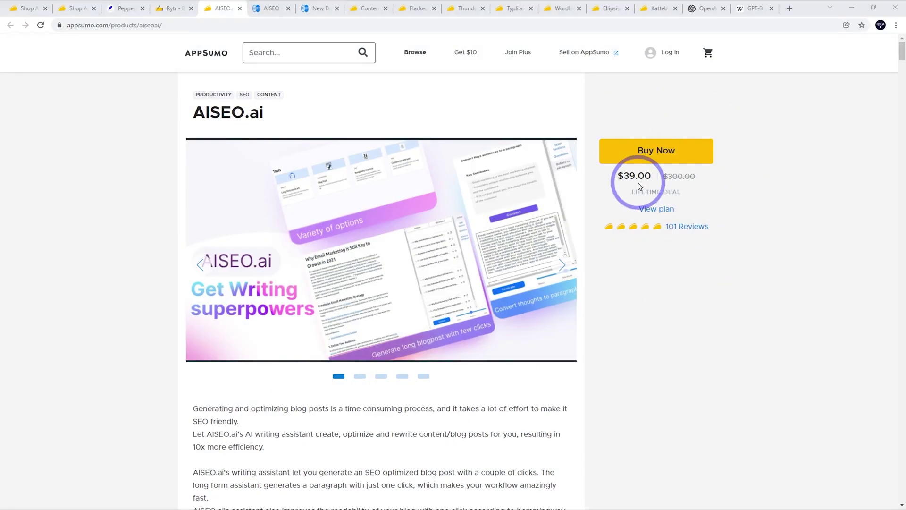
# Check the AISEO editor templates and new-document page, then bring up the AISEO Paraphraser
pyautogui.click(270, 8)
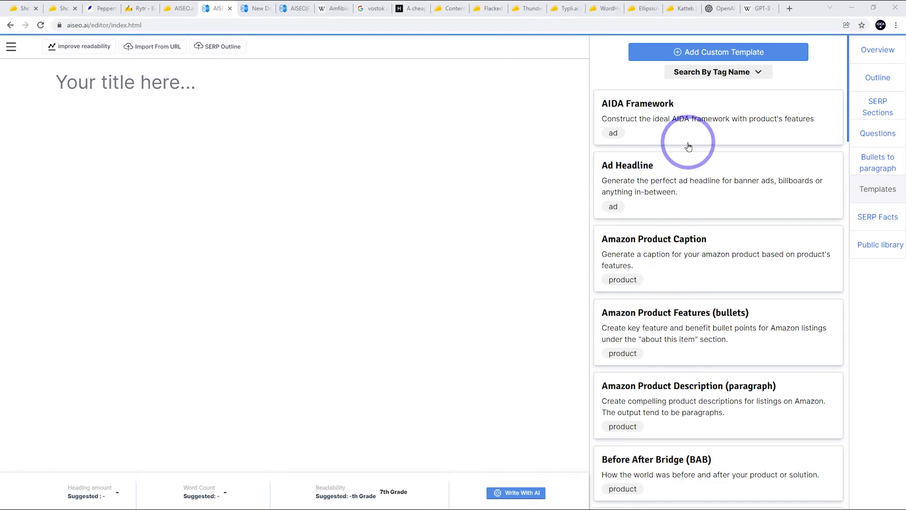
pyautogui.scroll(-3, 684, 263)
pyautogui.scroll(3, 669, 331)
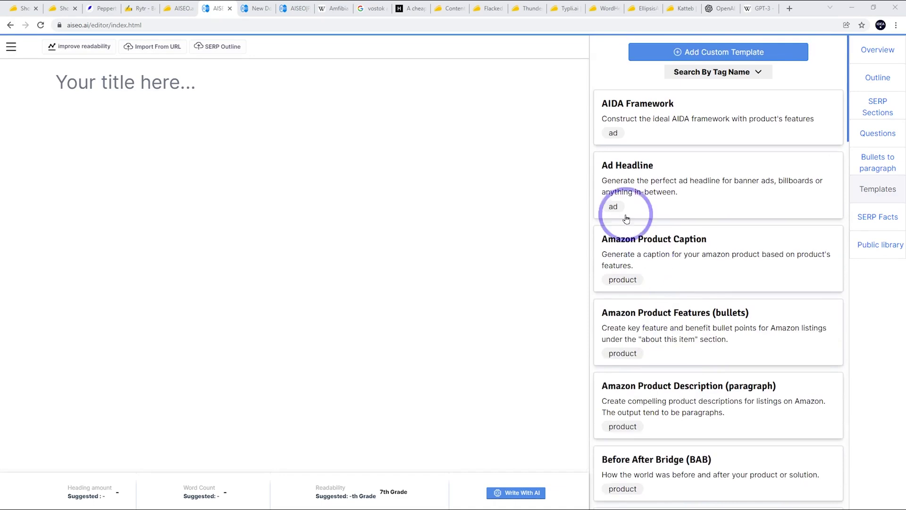
pyautogui.click(255, 8)
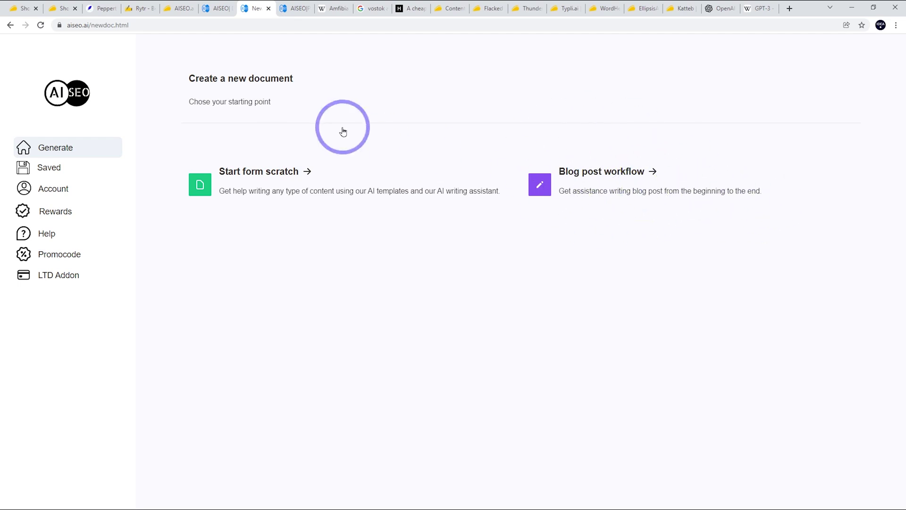
pyautogui.click(293, 8)
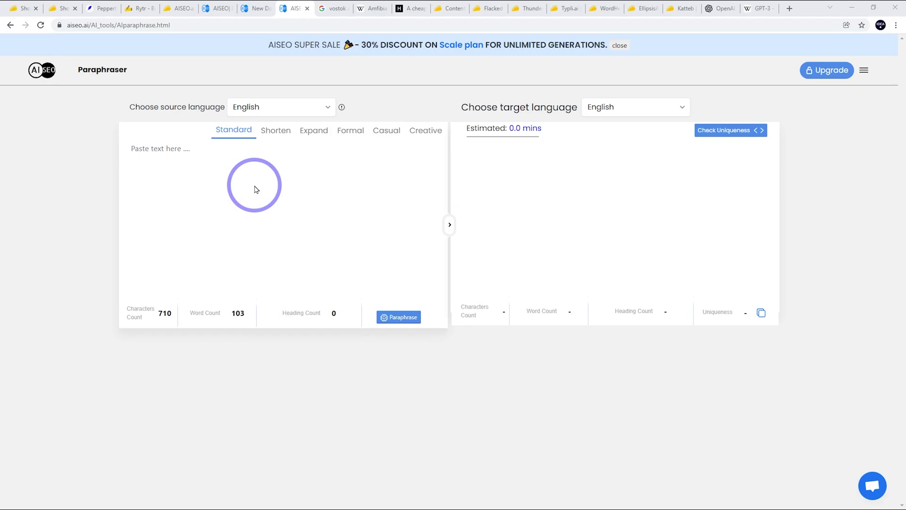
pyautogui.click(406, 8)
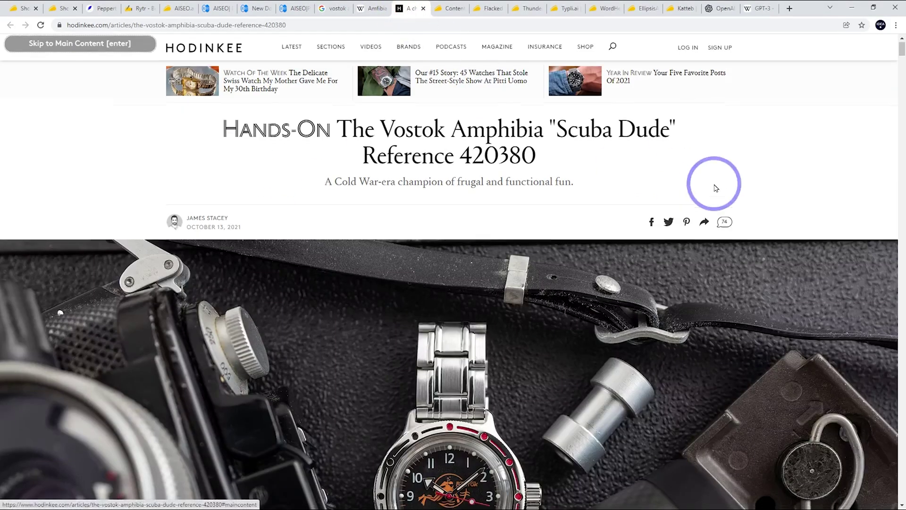
pyautogui.scroll(-5, 715, 187)
pyautogui.scroll(2, 553, 274)
pyautogui.scroll(2, 554, 273)
pyautogui.scroll(-6, 572, 257)
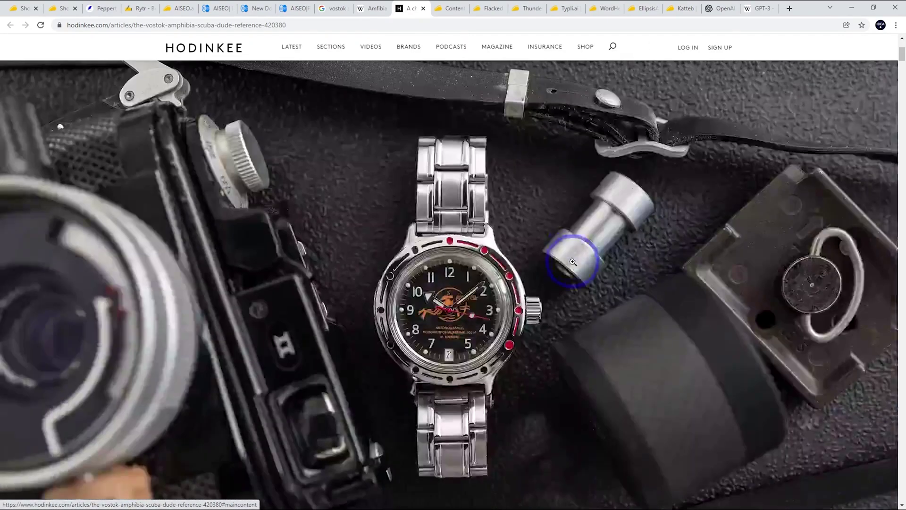
pyautogui.scroll(7, 572, 261)
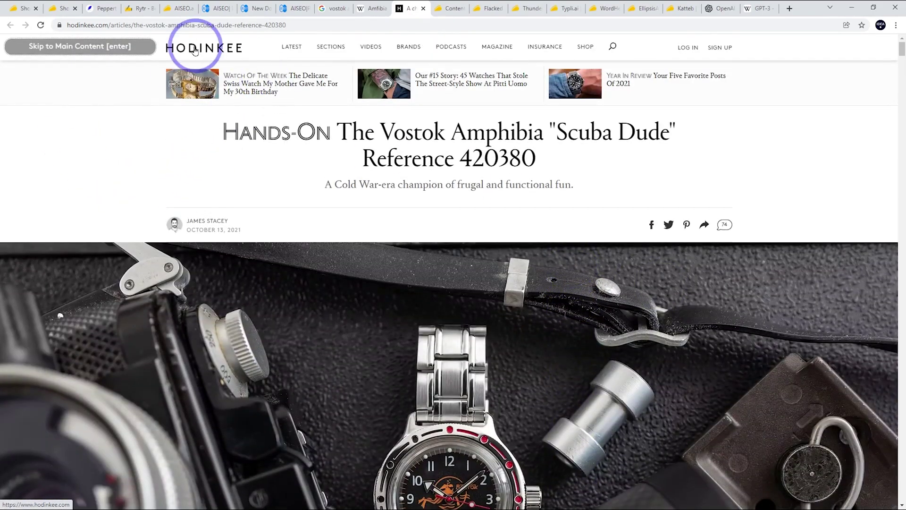
pyautogui.scroll(-4, 505, 202)
pyautogui.scroll(-6, 381, 307)
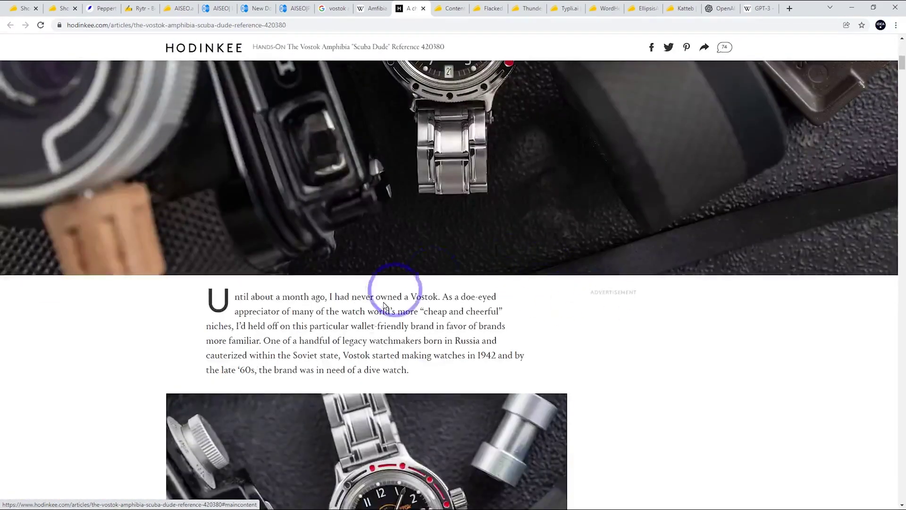
pyautogui.scroll(6, 380, 307)
pyautogui.click(371, 8)
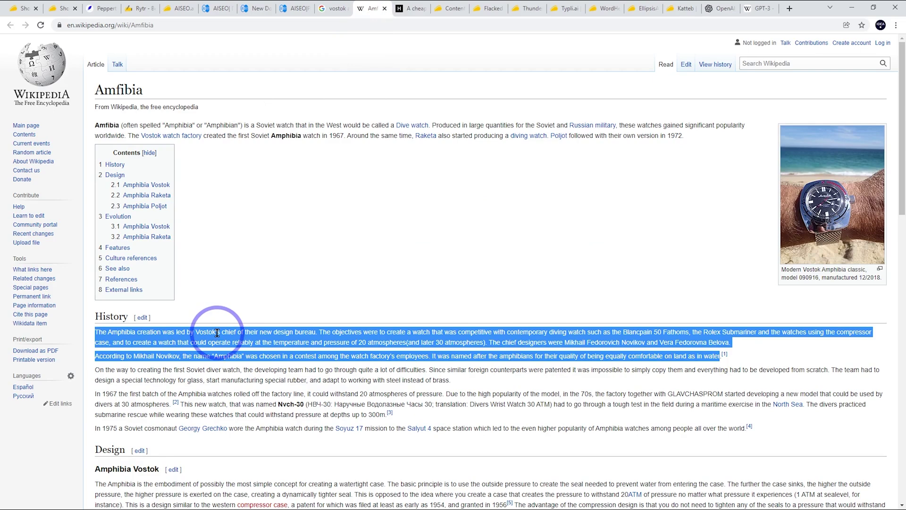
pyautogui.click(293, 8)
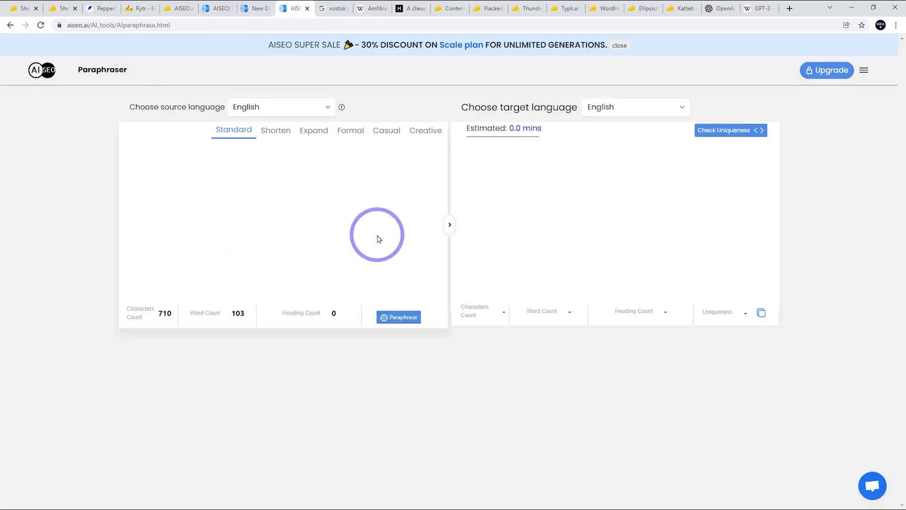
# Paste the two Amphibia history paragraphs into the source box and paraphrase them
pyautogui.click(145, 189)
pyautogui.write('The Amphibia creation was led by Vostok\'s chief of their new design bureau. The objectives were to create a watch that was competitive with contemporary diving watch such as the Blancpain 50 Fathoms, the Rolex Submariner and the watches using the compressor case, and to create a watch that could operate reliably at the temperature and pressure of 20 atmospheres(and later 30 atmospheres). The chief designers were Mikhail Fedorovich Novikov and Vera Fedorovna Belova. According to Mikhail Novikov, the name "Amphibia" was chosen in a contest among the watch factory\'s employees. It was named after the amphibians for their quality of being equally comfortable on land as in water')
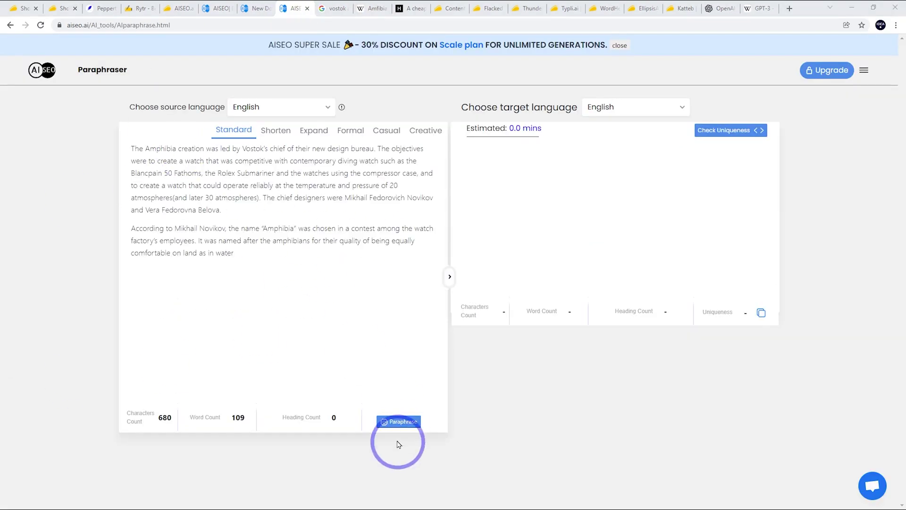
pyautogui.click(396, 422)
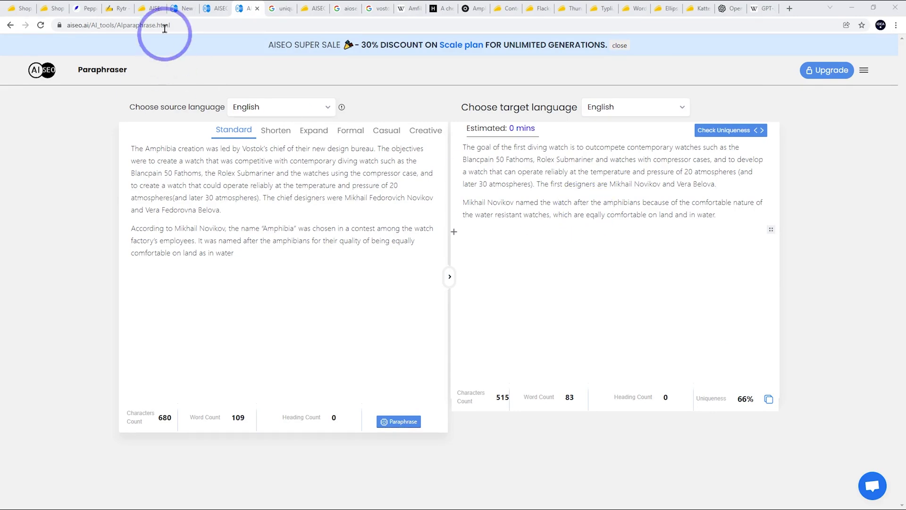
# AI-expand the first-designers sentence and the paragraph about the watch's name, then return to the Paraphraser
pyautogui.click(215, 8)
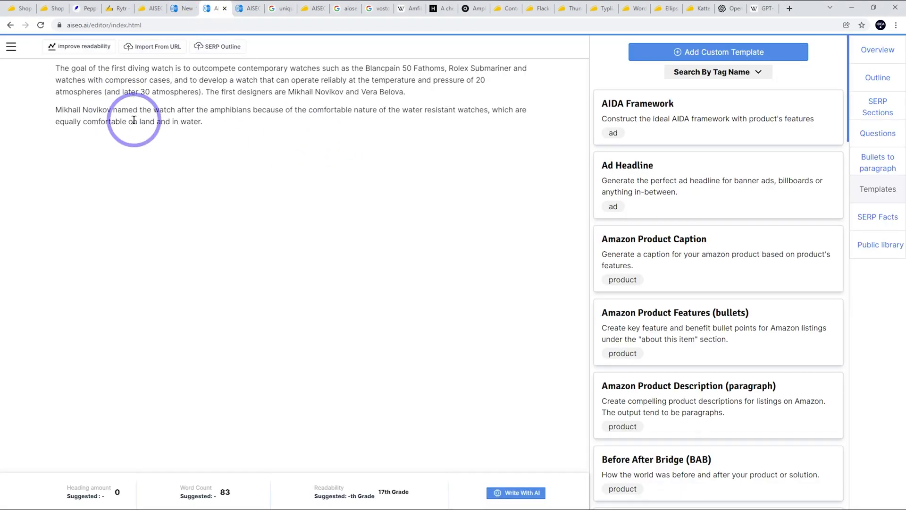
pyautogui.moveTo(407, 92); pyautogui.dragTo(207, 93)
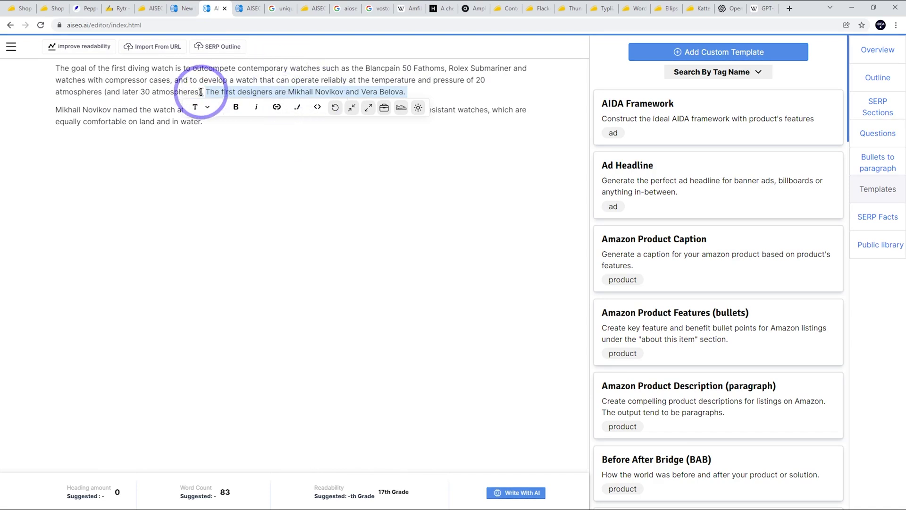
pyautogui.click(367, 108)
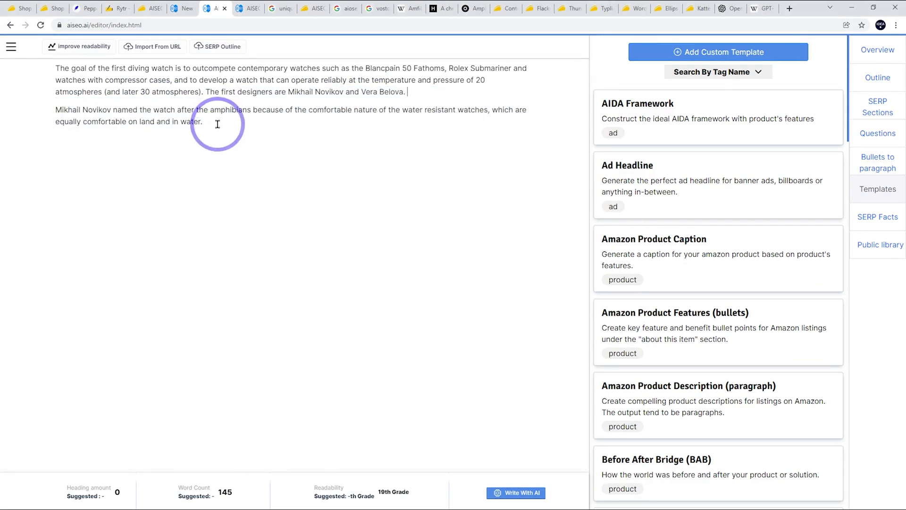
pyautogui.moveTo(218, 124); pyautogui.dragTo(41, 105)
pyautogui.click(350, 139)
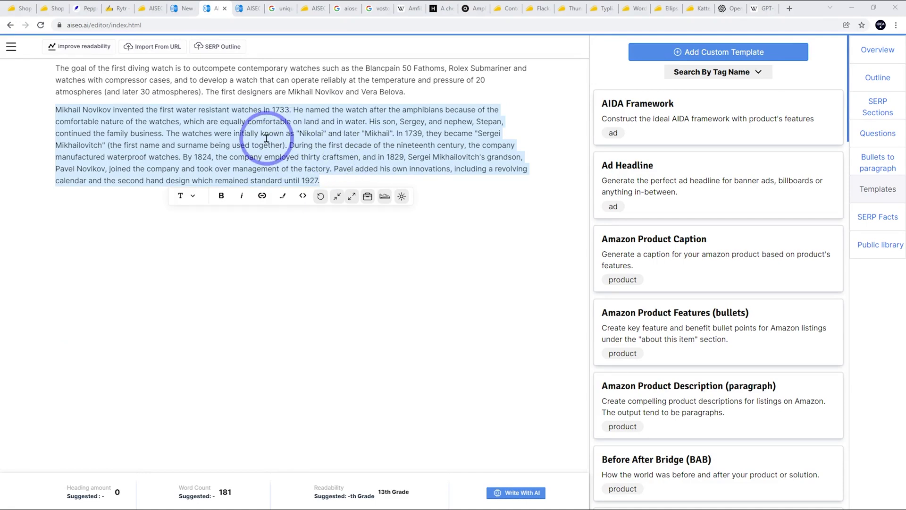
pyautogui.click(244, 4)
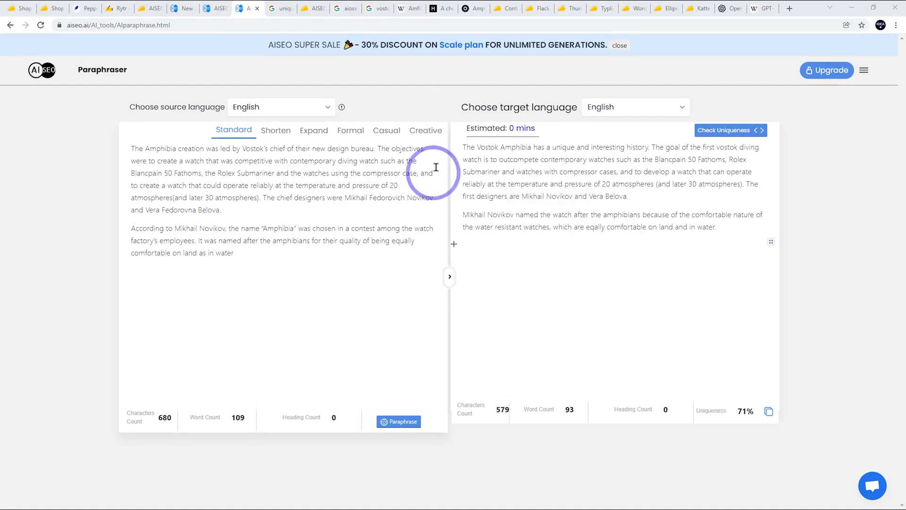
# Review the paraphrased output's first sentence, then go to the create-a-new-document page
pyautogui.moveTo(650, 147); pyautogui.dragTo(463, 147)
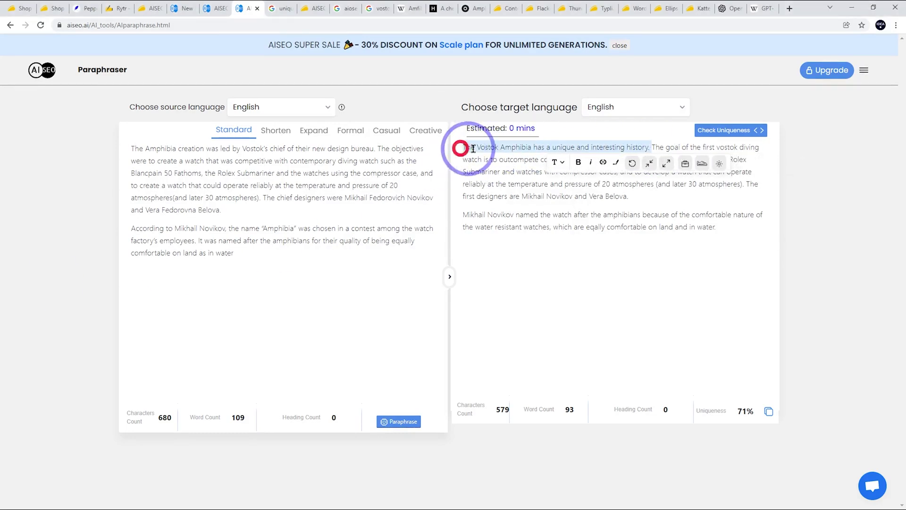
pyautogui.click(680, 226)
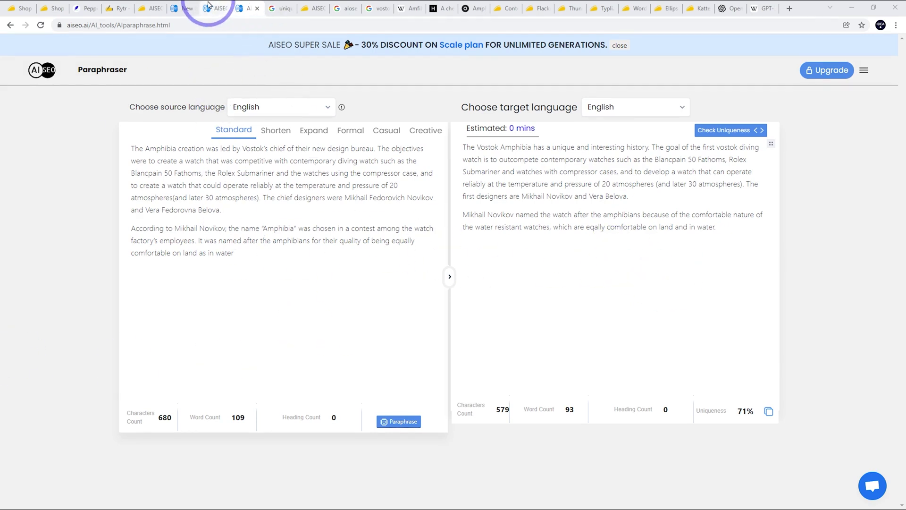
pyautogui.click(183, 6)
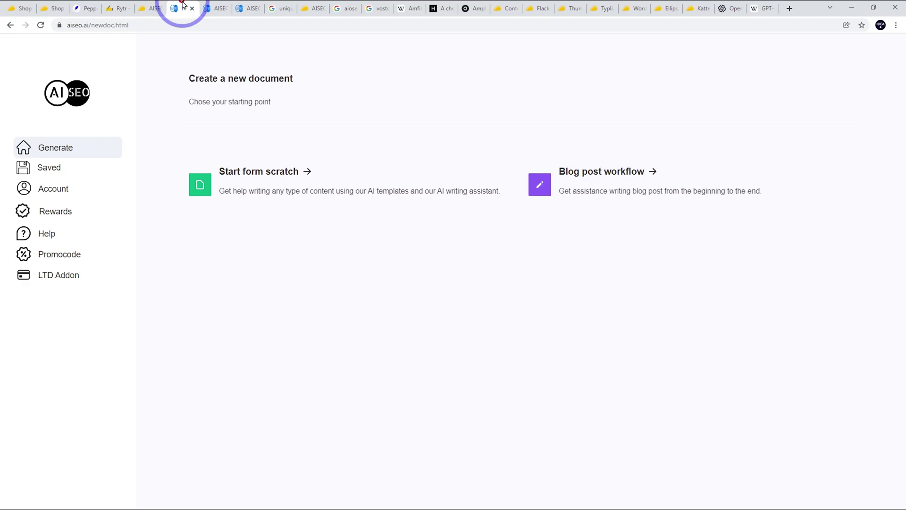
# Start a blog post workflow with keywords 'vostok amphibia' and 'vostok amphibia review'
pyautogui.click(592, 176)
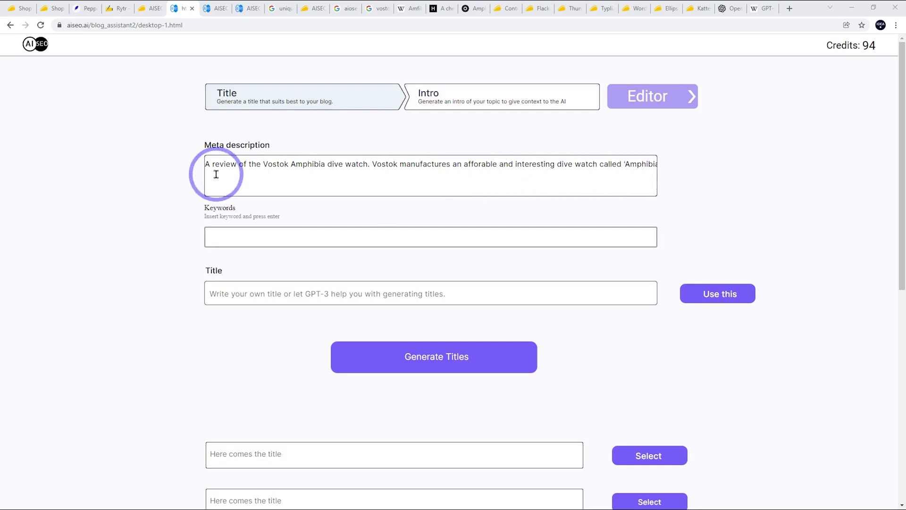
pyautogui.click(235, 241)
pyautogui.write('vostok amphibia')
pyautogui.press('Return')
pyautogui.write('vostok amphibia review')
pyautogui.press('Return')
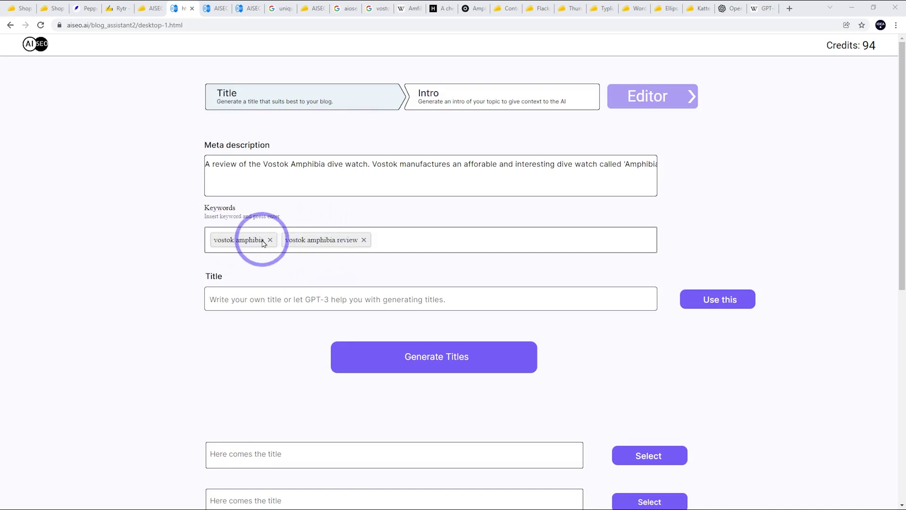
# Generate title suggestions from the keywords and look through the list
pyautogui.click(429, 361)
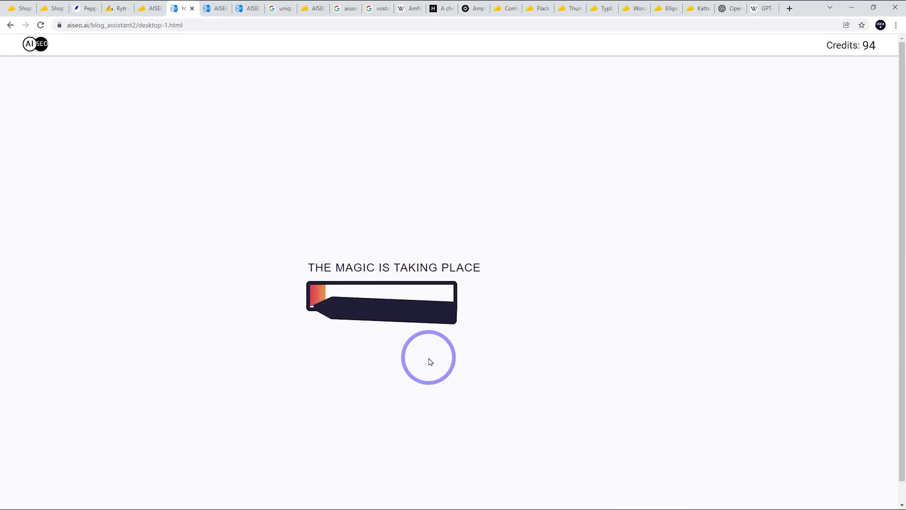
pyautogui.scroll(-8, 368, 292)
pyautogui.scroll(3, 382, 286)
pyautogui.scroll(-3, 378, 281)
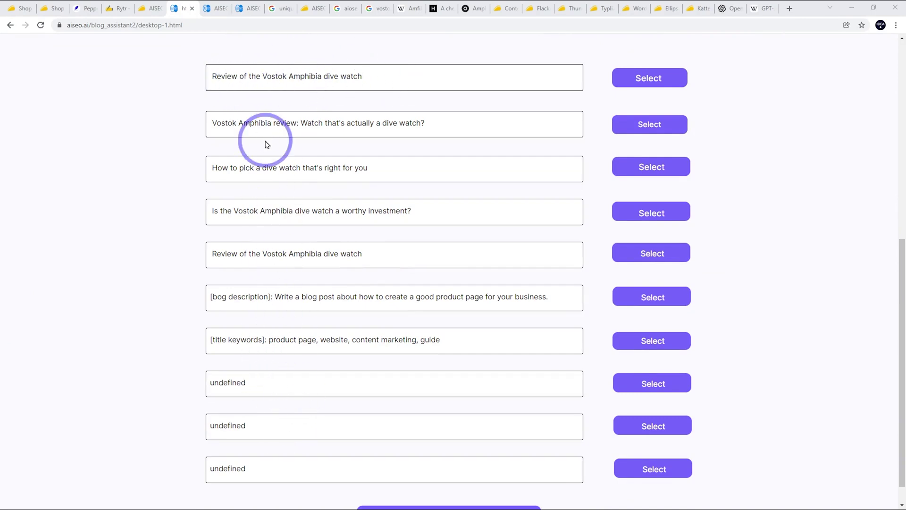
pyautogui.scroll(1, 293, 398)
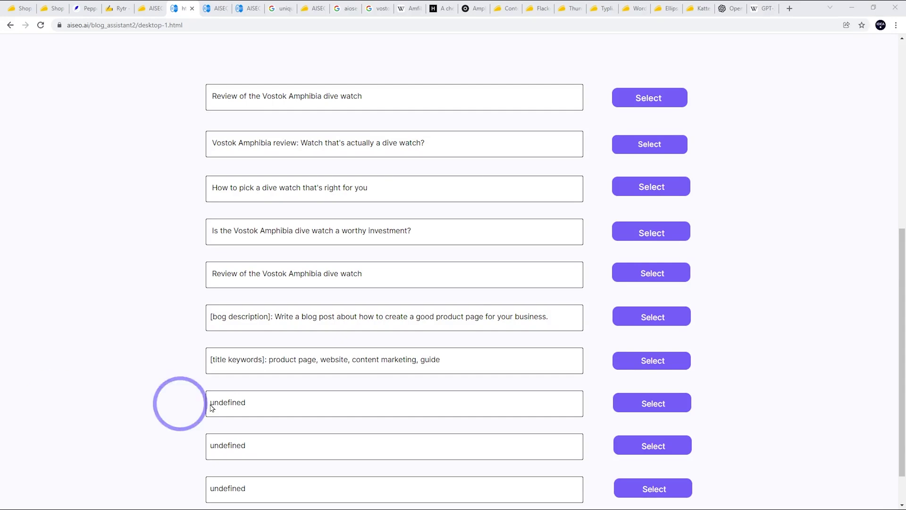
pyautogui.scroll(5, 399, 340)
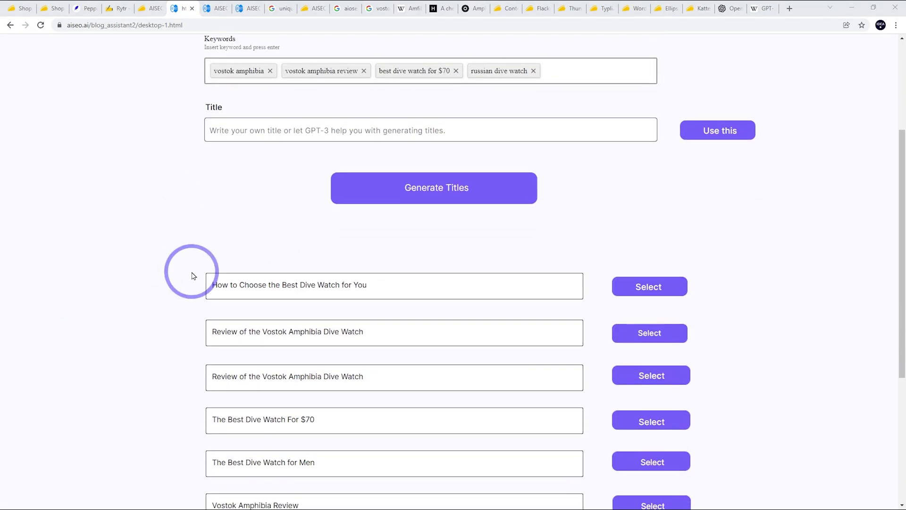
pyautogui.scroll(-4, 193, 276)
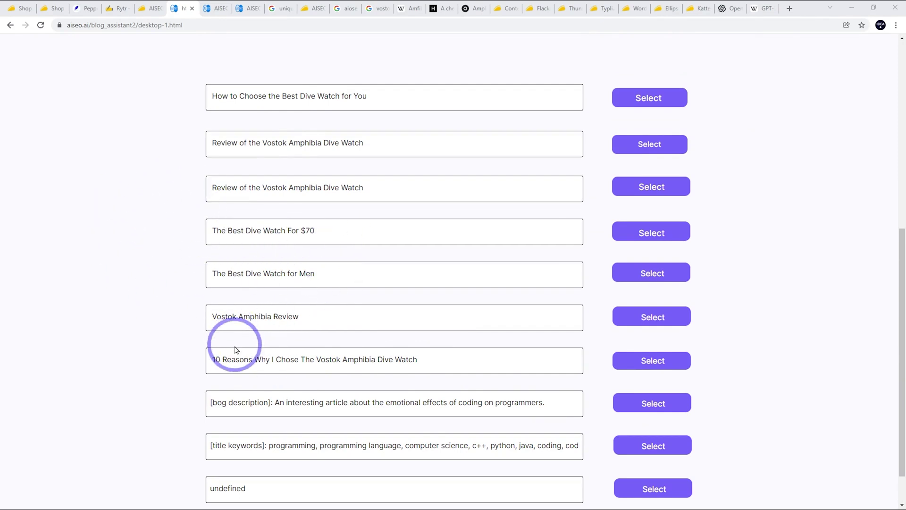
# Choose the '10 Reasons Why I Chose The Vostok Amphibia Dive Watch' title and the year-of-ownership intro
pyautogui.click(651, 367)
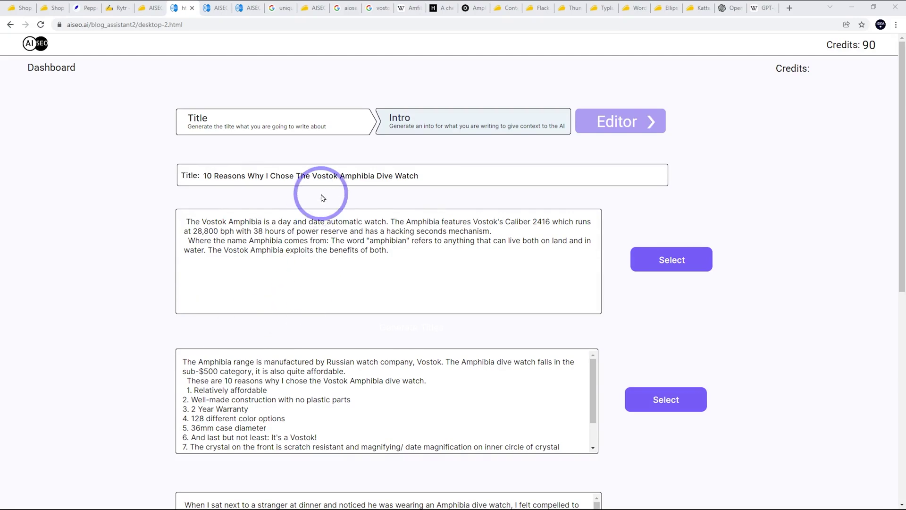
pyautogui.scroll(-6, 316, 184)
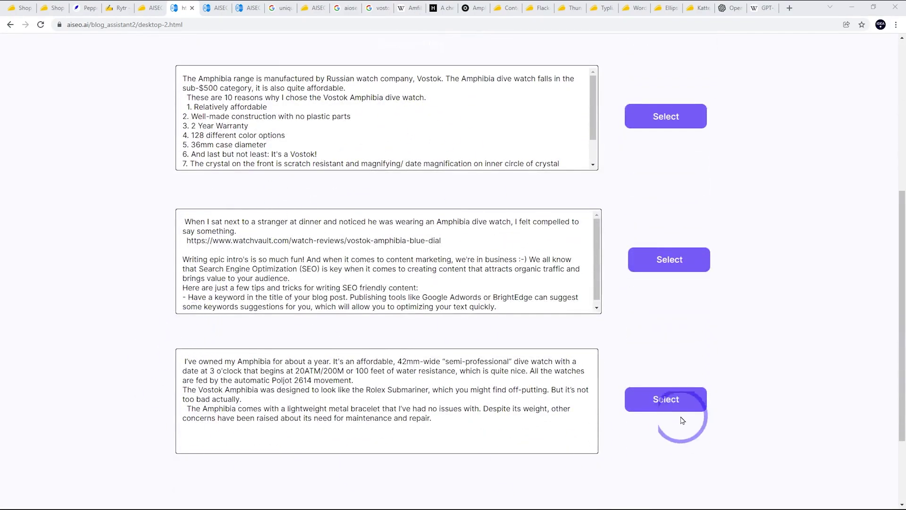
pyautogui.click(628, 100)
pyautogui.click(629, 101)
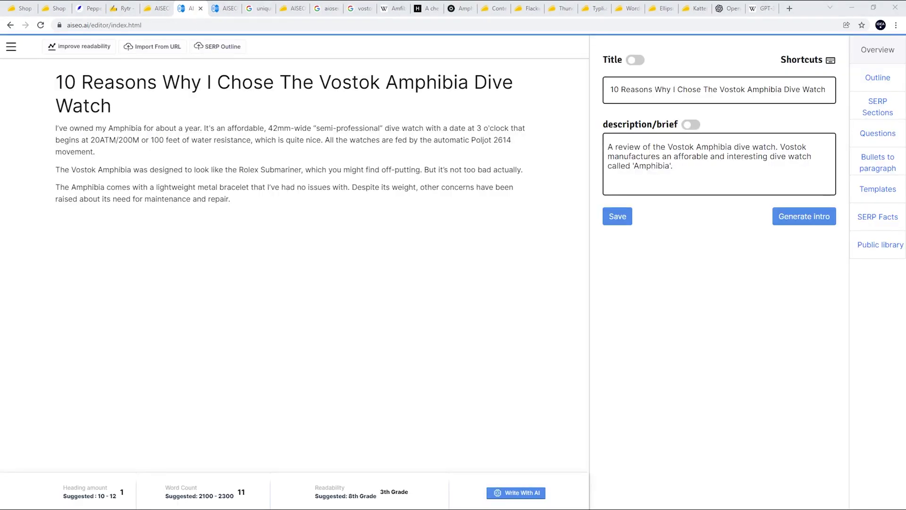
# Save the article, confirm it under Saved documents, and bring up the editor's Outline panel
pyautogui.click(287, 103)
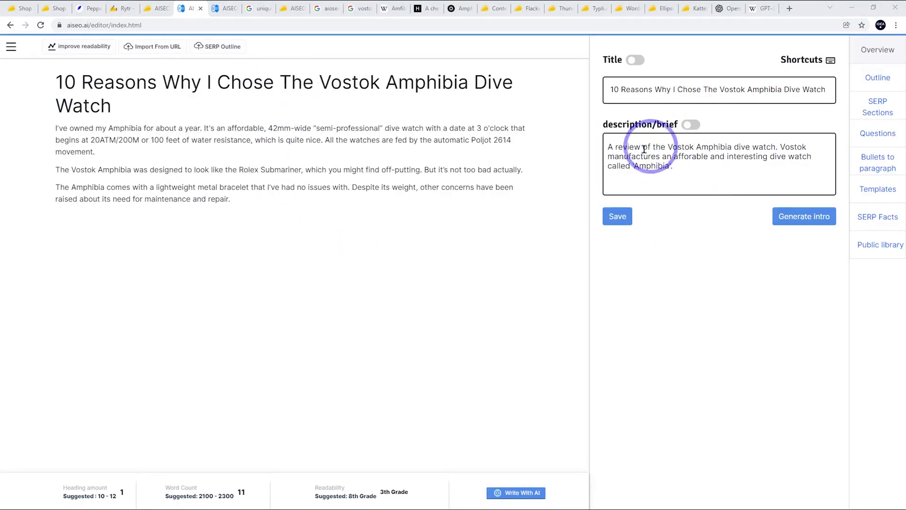
pyautogui.click(617, 218)
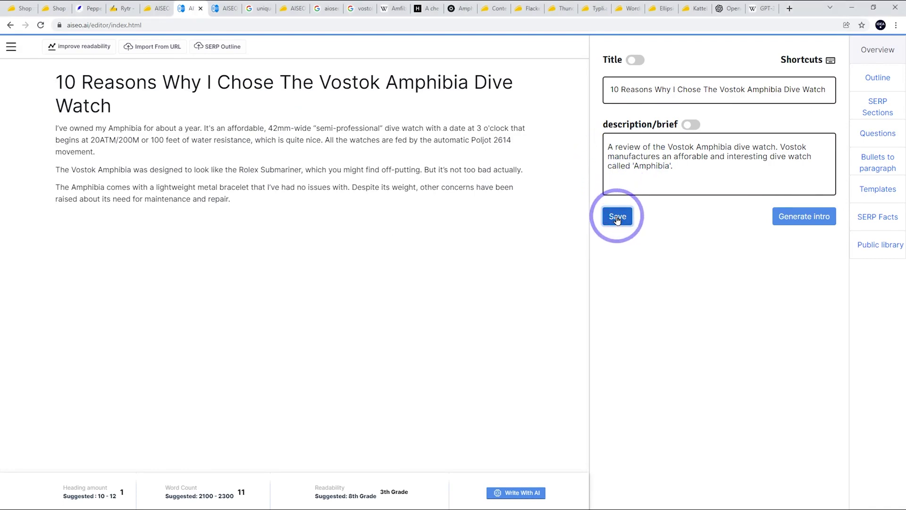
pyautogui.click(222, 9)
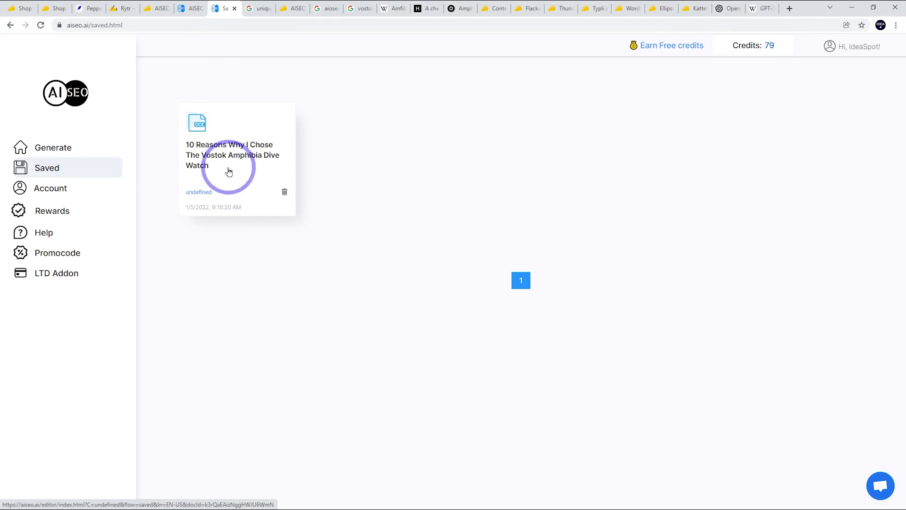
pyautogui.click(190, 8)
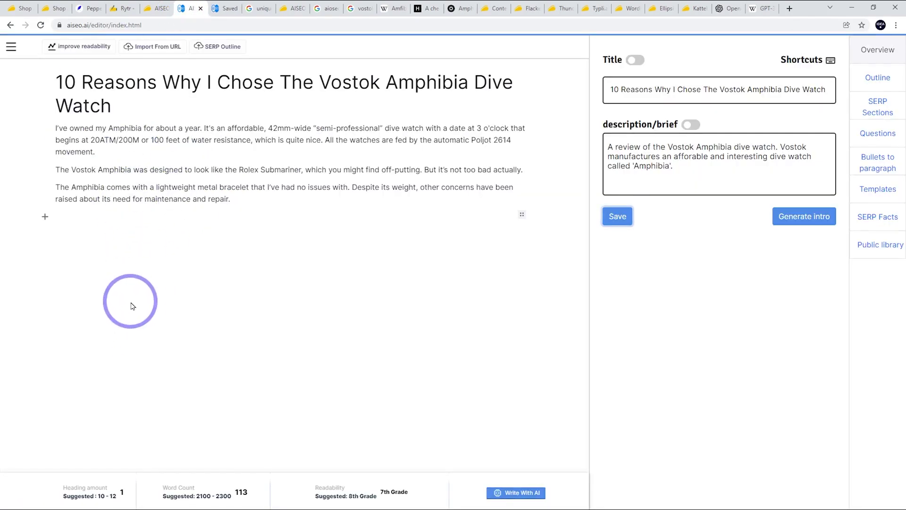
pyautogui.click(877, 77)
# Pick competitor SERP headings, including the 60clicks review heading, into the outline and return to the editor
pyautogui.click(718, 93)
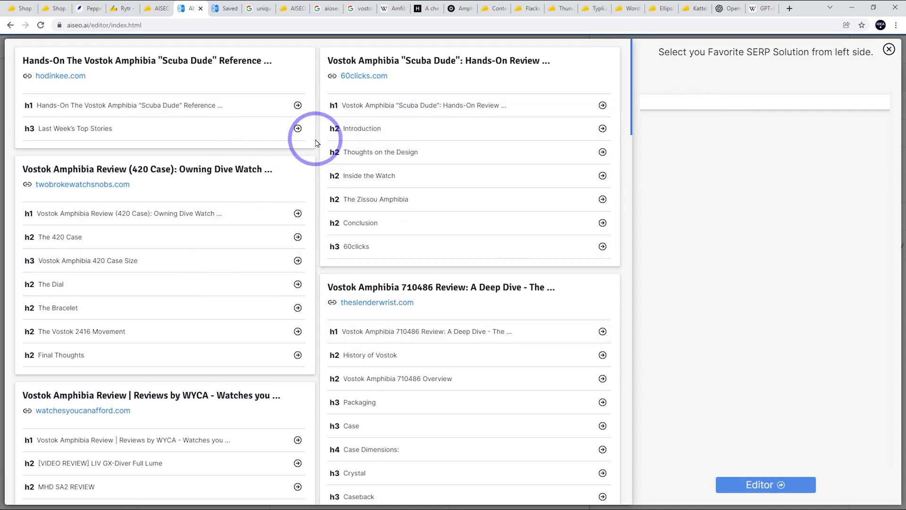
pyautogui.scroll(-5, 211, 279)
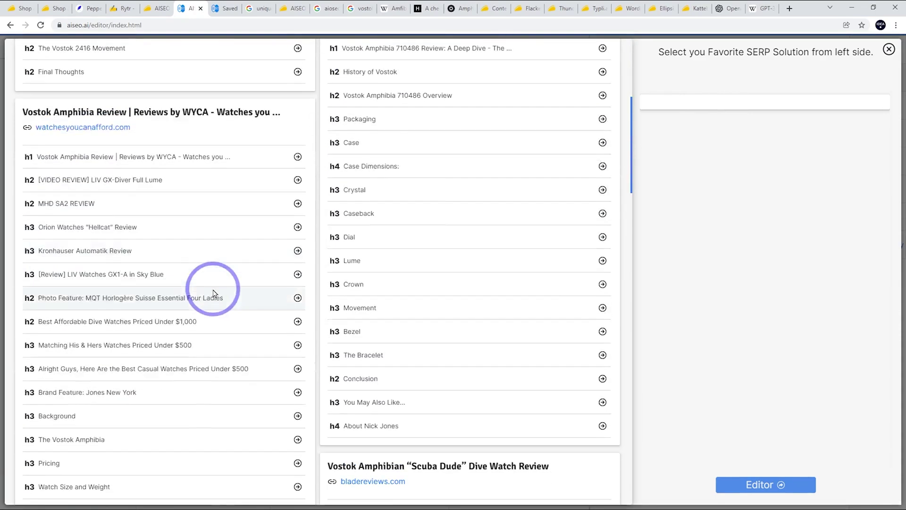
pyautogui.scroll(8, 217, 298)
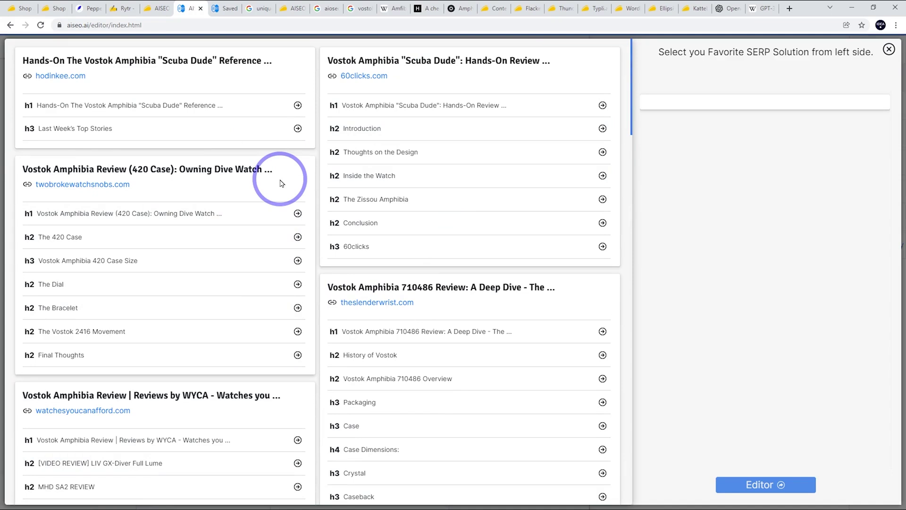
pyautogui.click(602, 106)
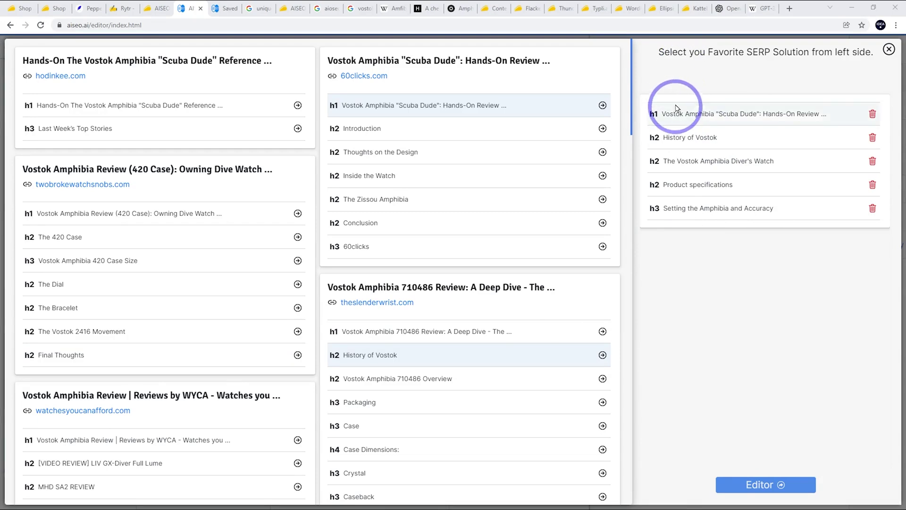
pyautogui.click(745, 489)
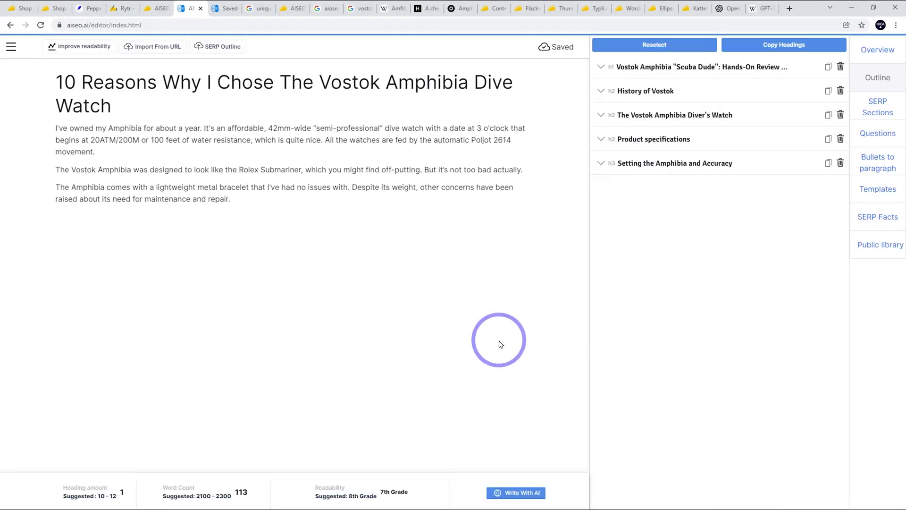
# Insert the outline headings into the article, making the last two, including 'Setting the Amphibia and Accuracy', level-2
pyautogui.click(758, 45)
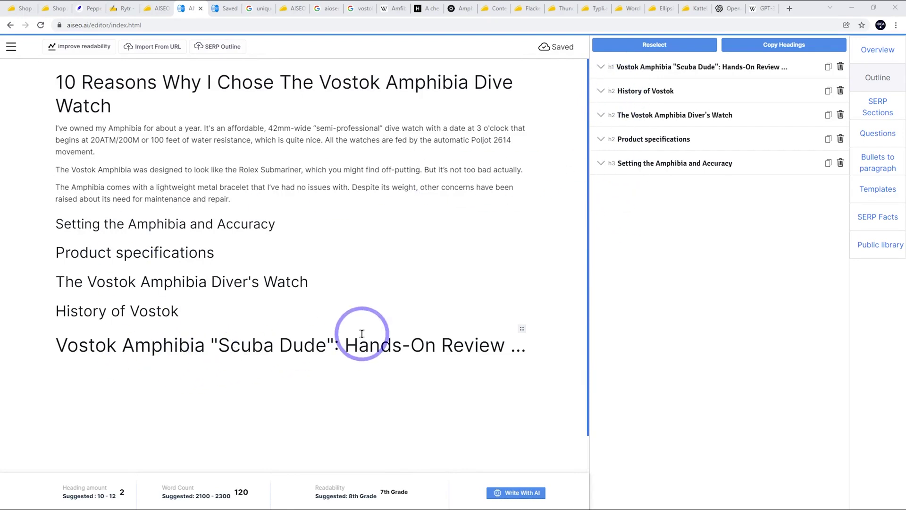
pyautogui.click(522, 329)
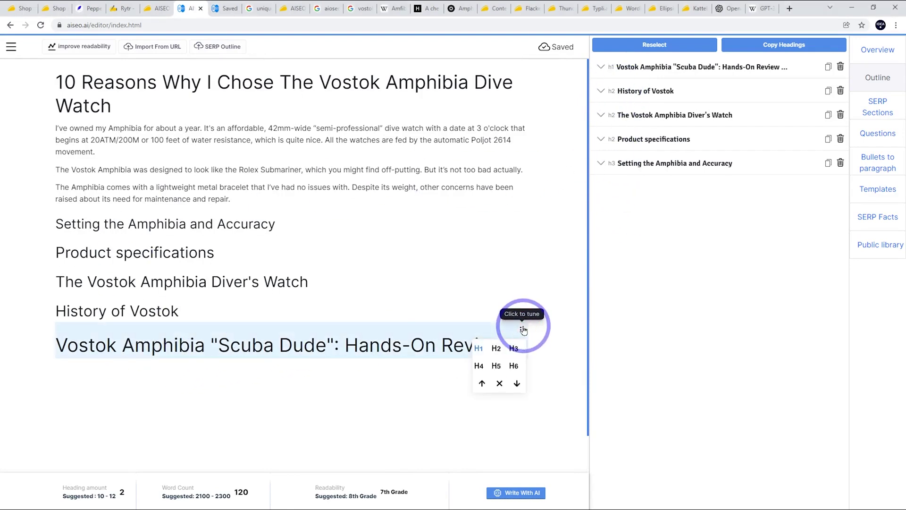
pyautogui.click(496, 348)
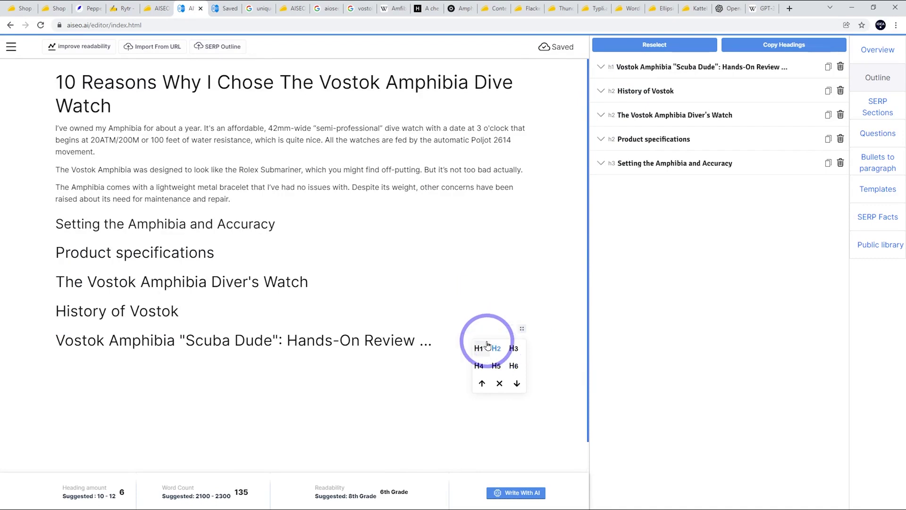
pyautogui.click(130, 225)
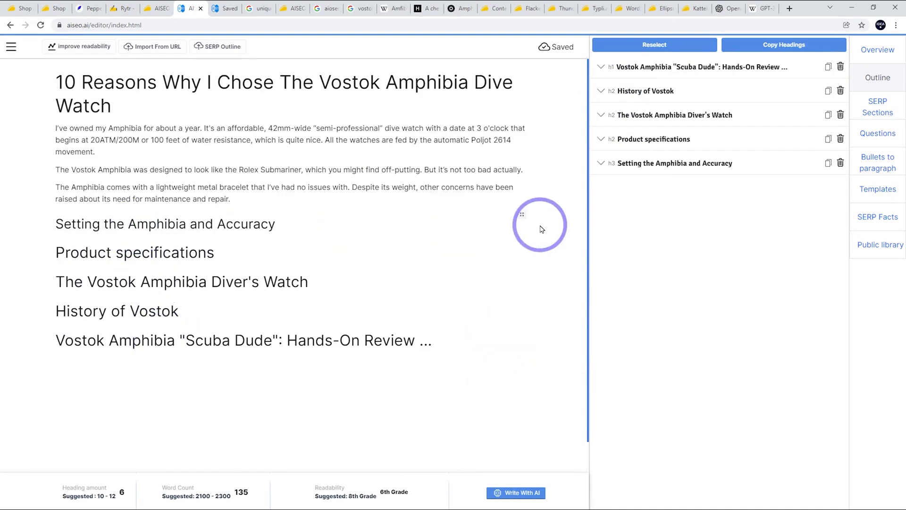
pyautogui.click(522, 215)
pyautogui.click(496, 234)
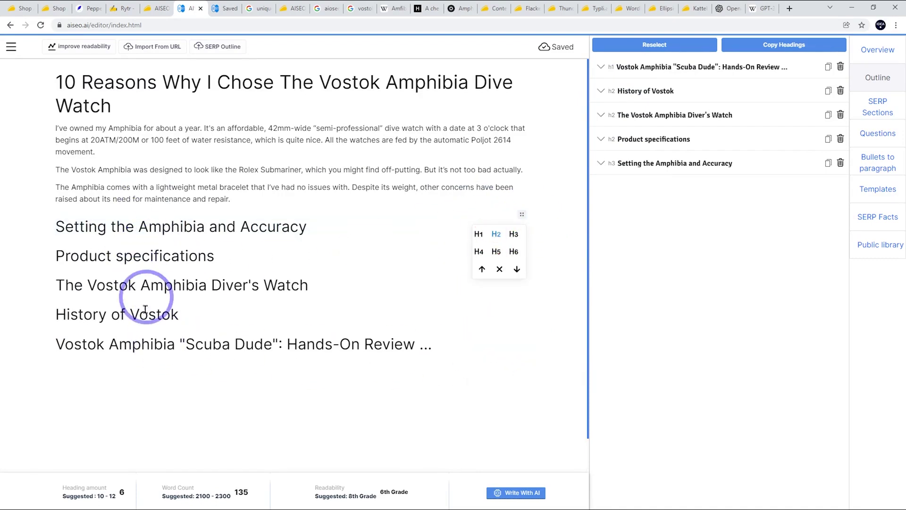
pyautogui.click(1, 274)
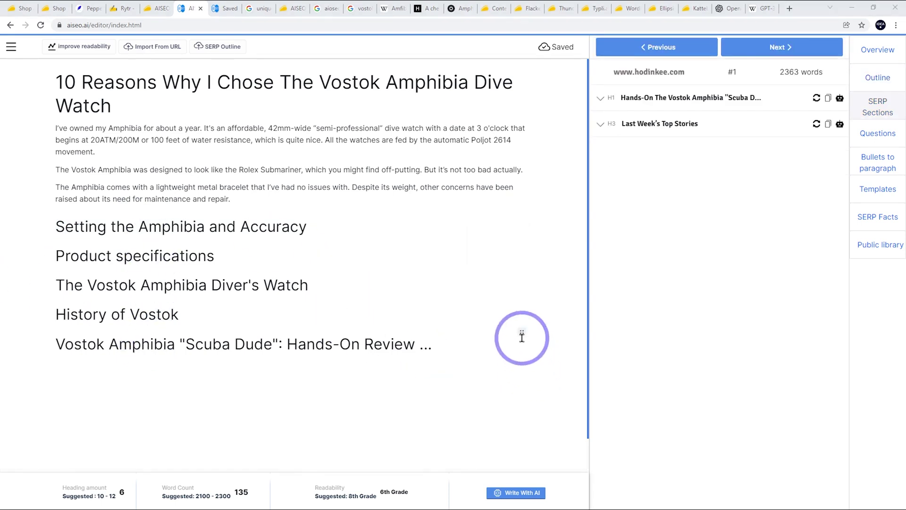
pyautogui.click(521, 334)
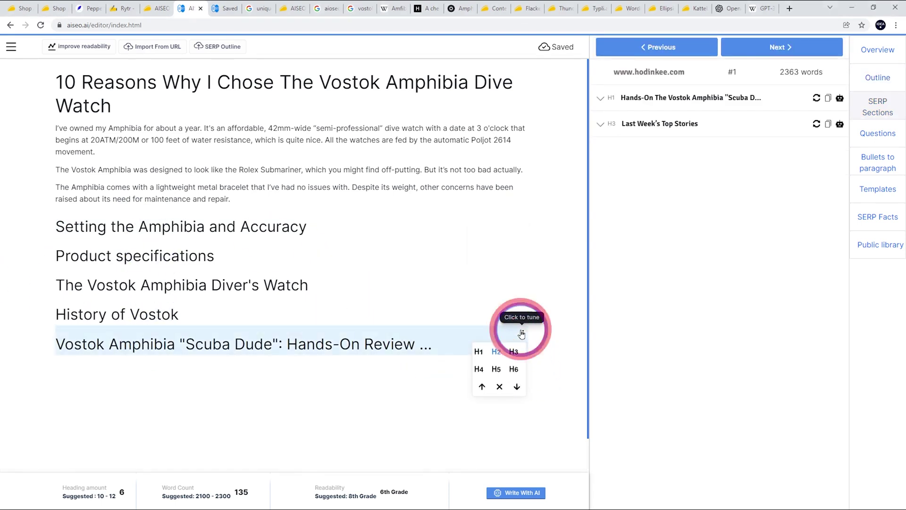
pyautogui.click(482, 387)
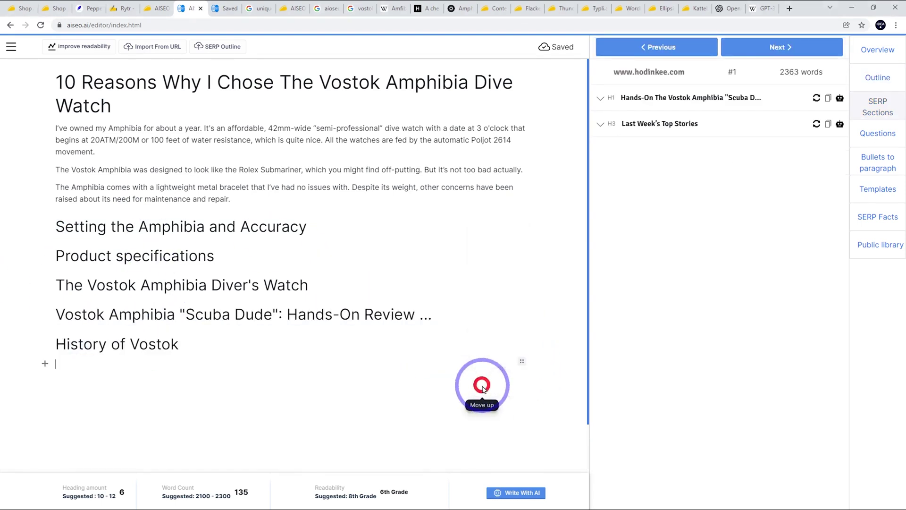
pyautogui.click(420, 313)
pyautogui.click(522, 303)
pyautogui.click(480, 356)
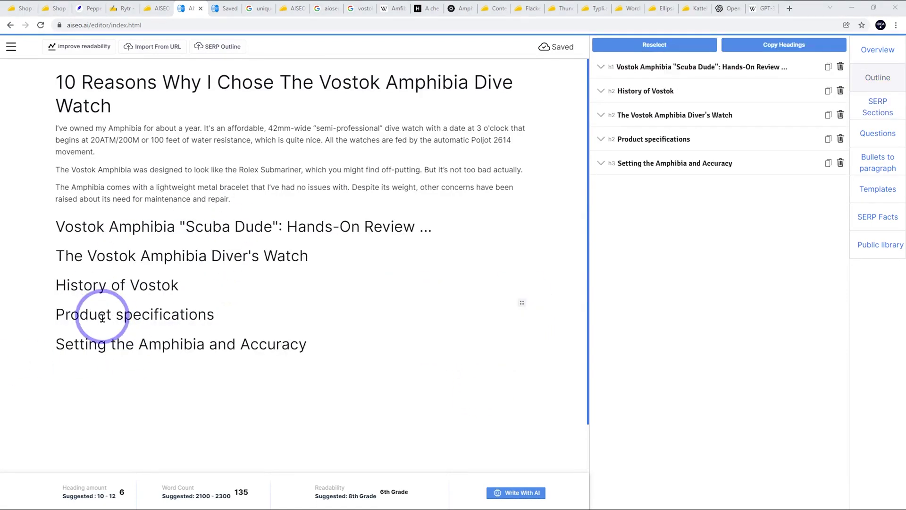
# Trim 'Scuba Dude' and the trailing dots, leaving 'Vostok Amphibia: Hands-On Review'
pyautogui.moveTo(279, 225); pyautogui.dragTo(181, 227)
pyautogui.press('BackSpace')
pyautogui.press('BackSpace')
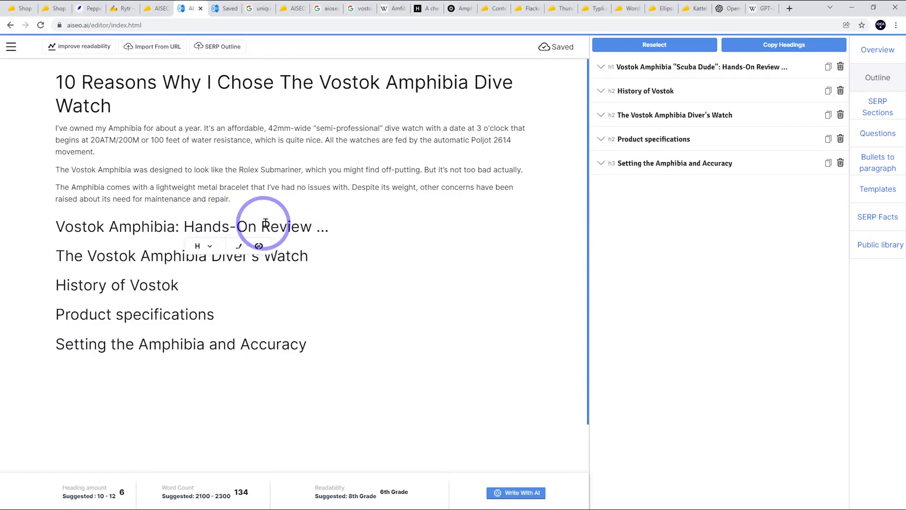
pyautogui.click(331, 228)
pyautogui.press('BackSpace')
pyautogui.press('BackSpace')
pyautogui.press('BackSpace')
pyautogui.press('BackSpace')
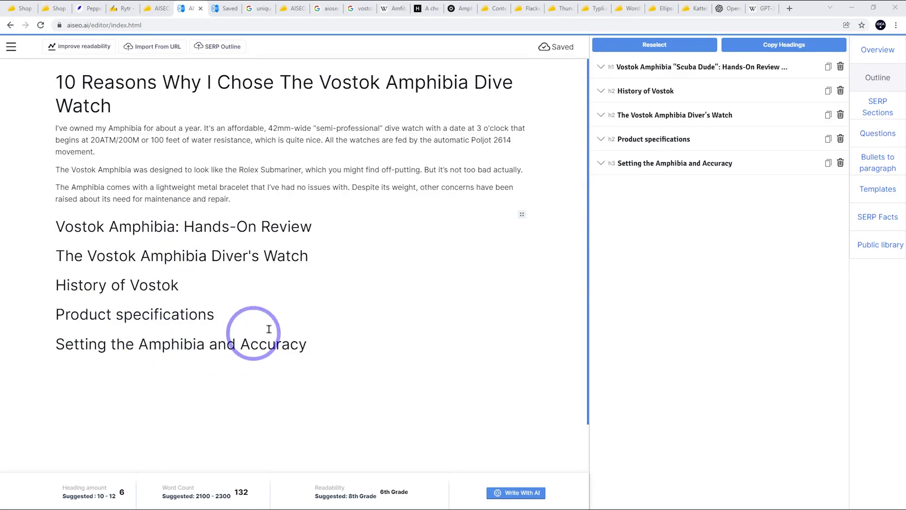
# Compare the top three competitors' SERP outlines, then open a new line under the Hands-On Review heading
pyautogui.click(871, 112)
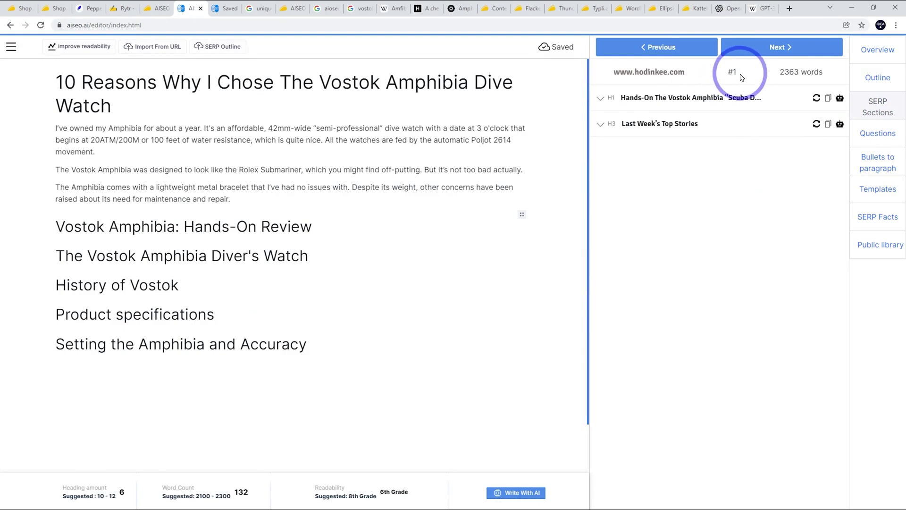
pyautogui.click(774, 47)
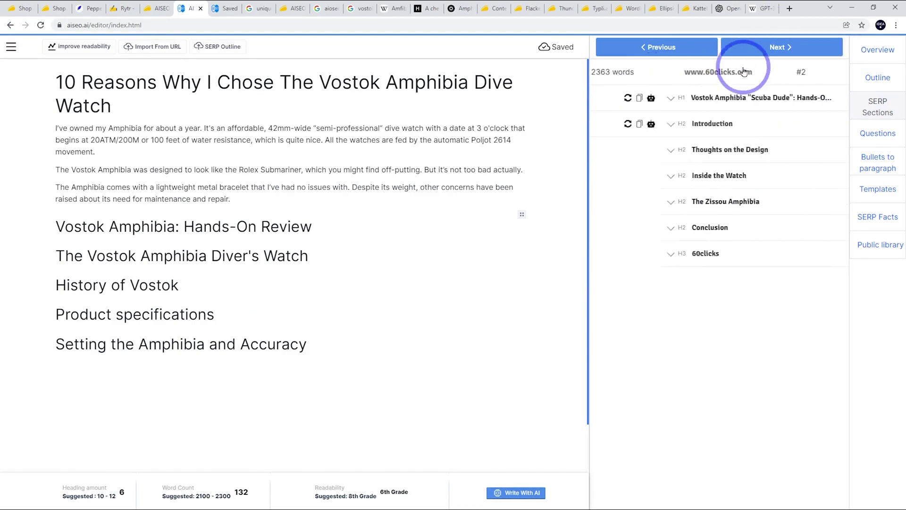
pyautogui.click(767, 47)
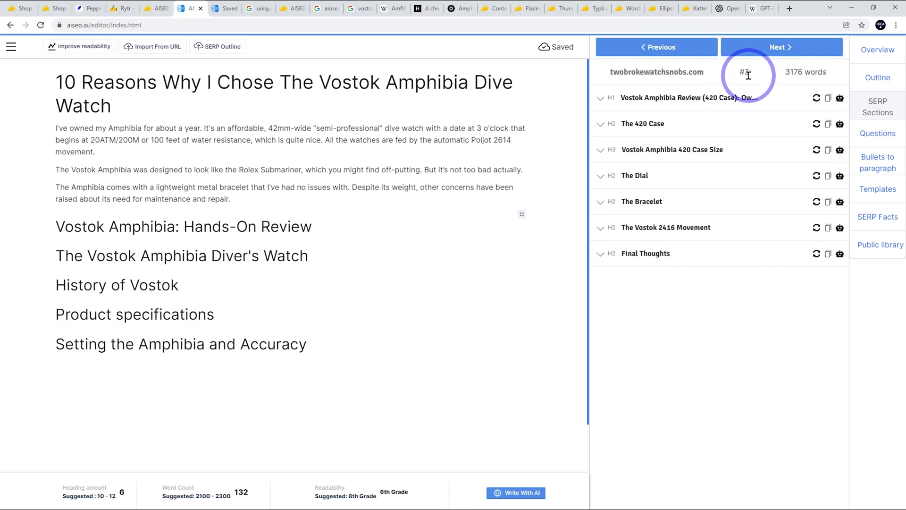
pyautogui.click(652, 47)
pyautogui.click(650, 46)
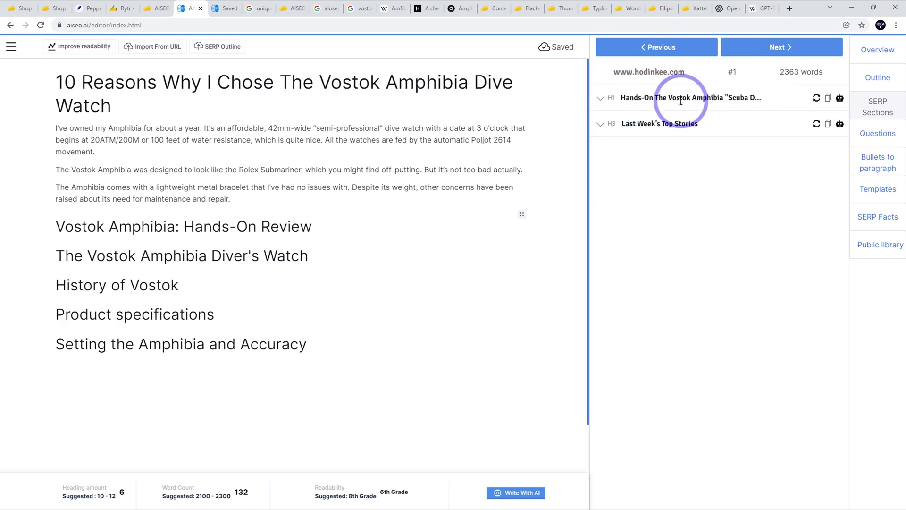
pyautogui.click(326, 215)
pyautogui.press('Return')
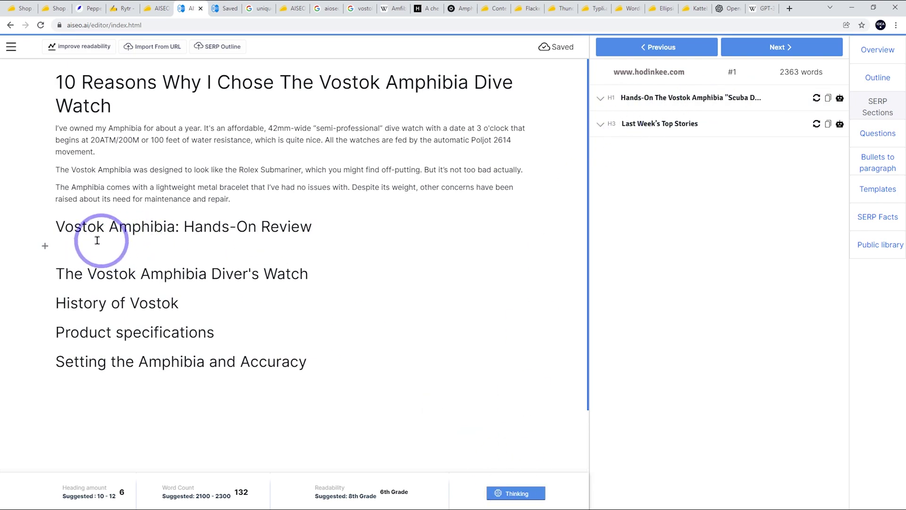
# Delete the generated Scuba Dude section and leave an empty line under the review heading
pyautogui.moveTo(335, 362); pyautogui.dragTo(47, 267)
pyautogui.press('BackSpace')
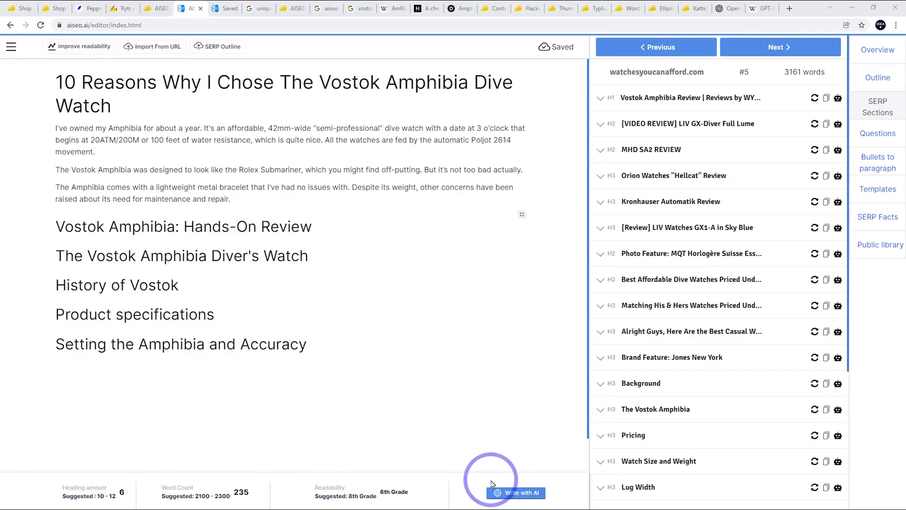
pyautogui.click(329, 235)
pyautogui.press('Return')
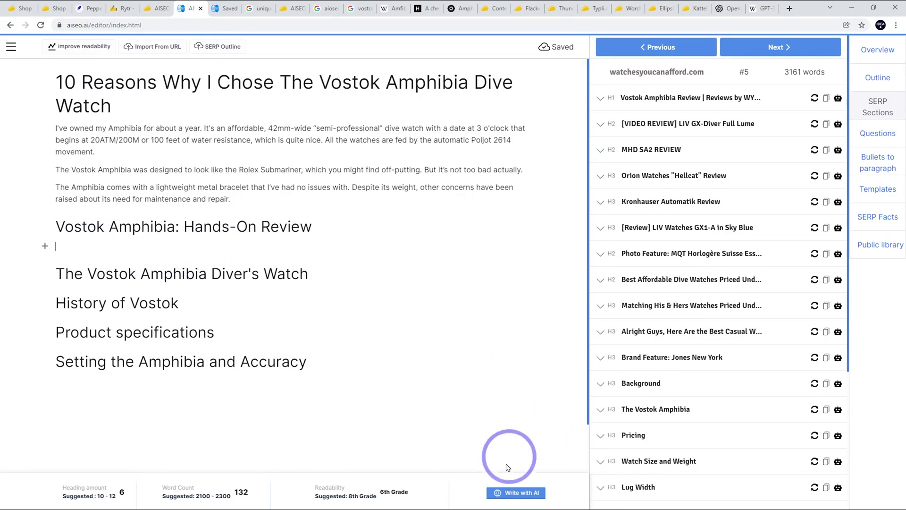
# Have the AI continue 'Today we review the Vostok Amphibia Dive Watch' into an intro paragraph
pyautogui.click(511, 493)
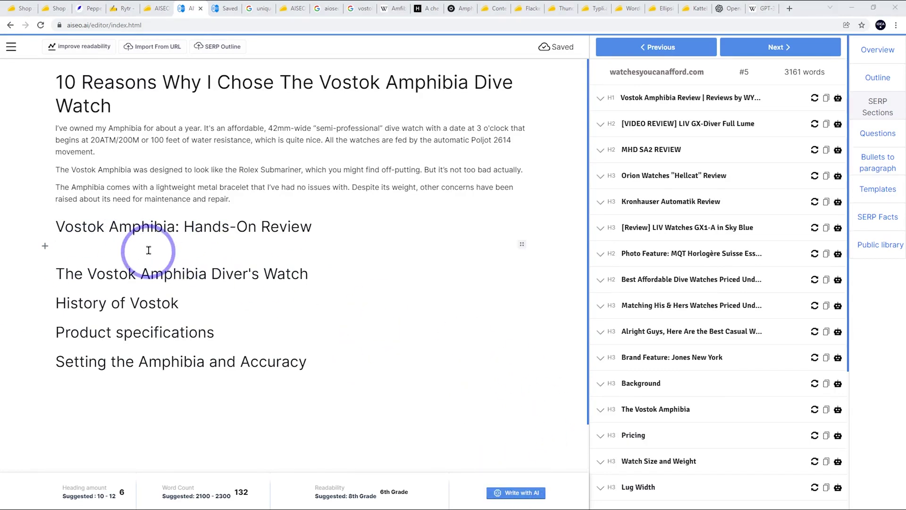
pyautogui.click(125, 245)
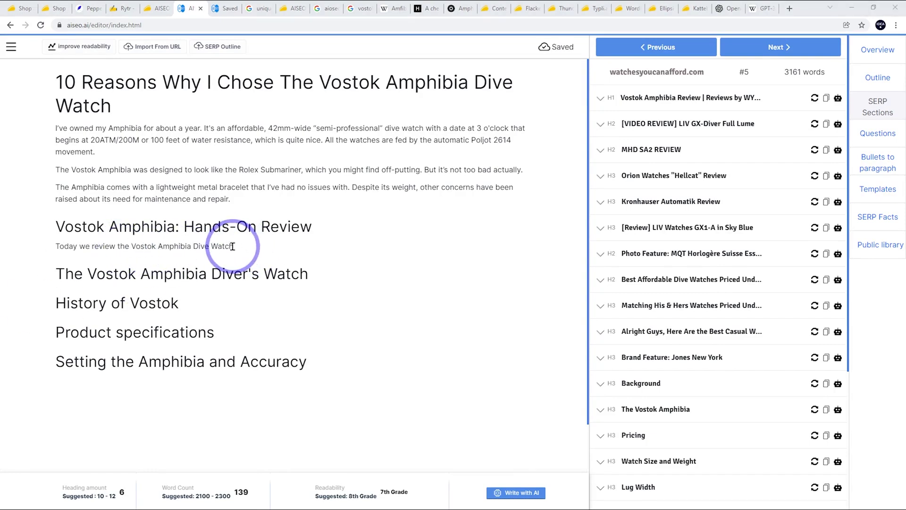
pyautogui.click(235, 246)
pyautogui.click(246, 243)
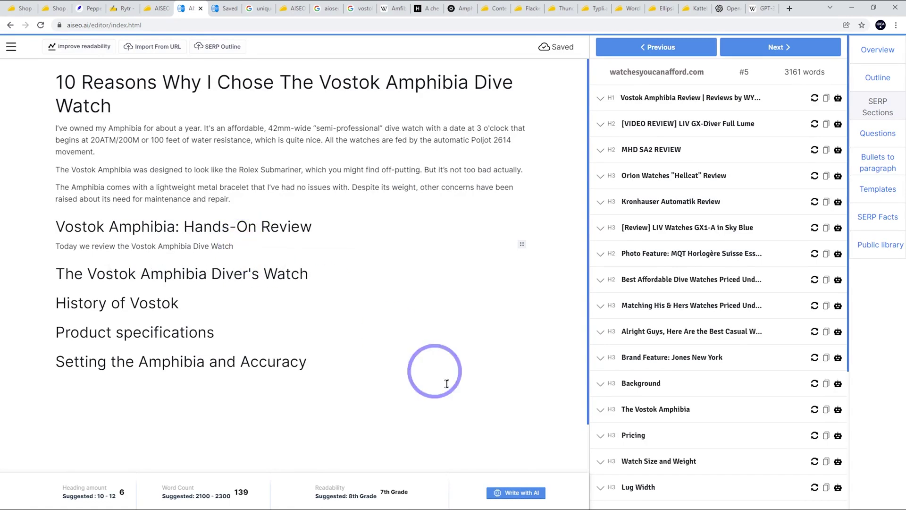
pyautogui.click(249, 261)
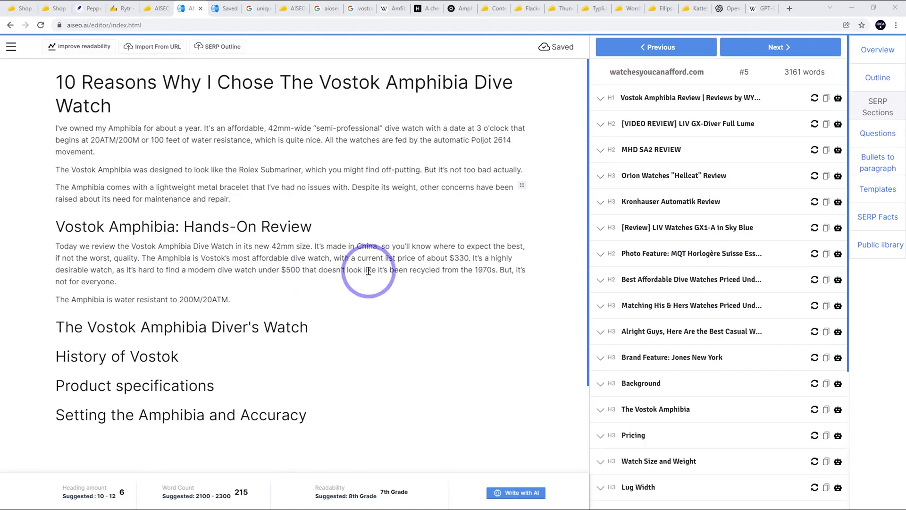
# Replace 'China' with Russia and the $330 price with '70-150 depending on the model'
pyautogui.doubleClick(368, 244)
pyautogui.write('Russi')
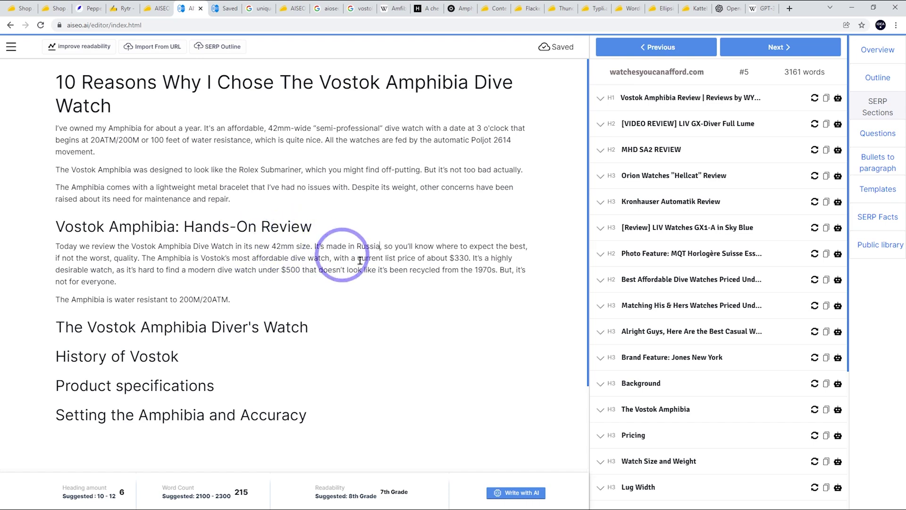
pyautogui.doubleClick(467, 258)
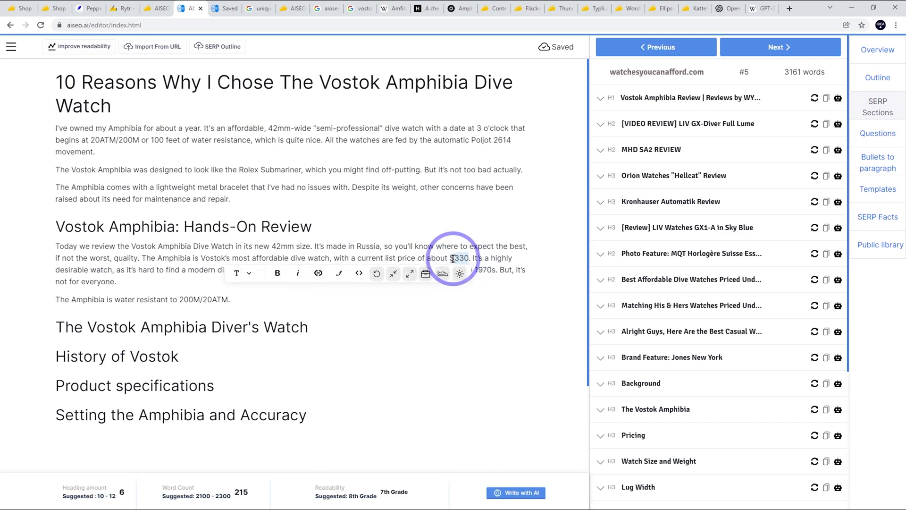
pyautogui.write('70-15')
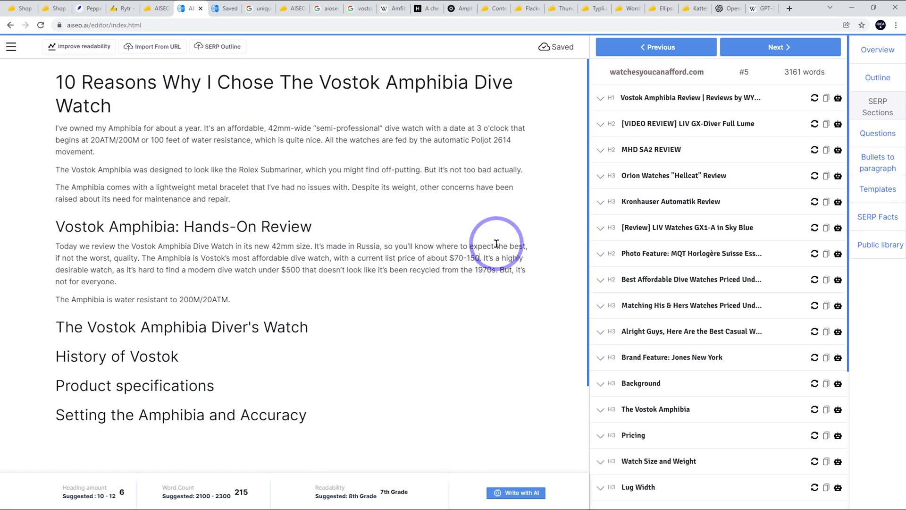
pyautogui.write('0')
pyautogui.write(' deo')
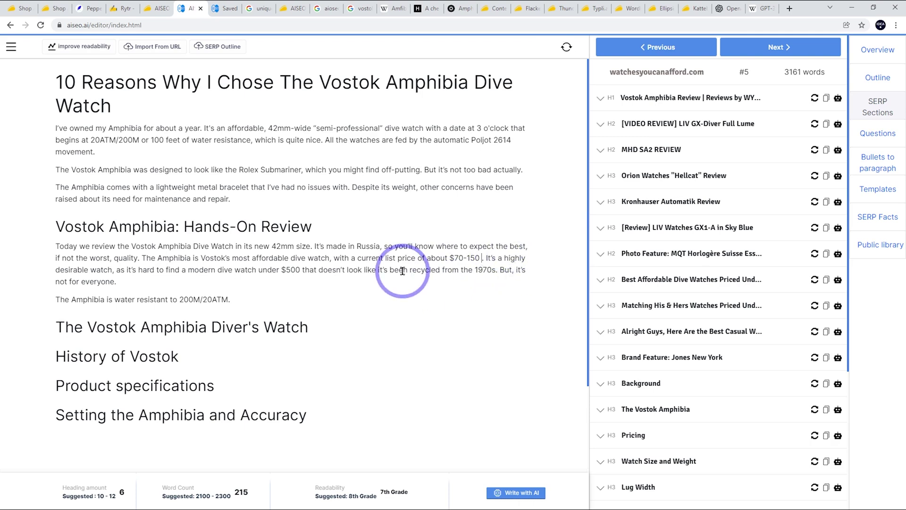
pyautogui.write('pending on the model.')
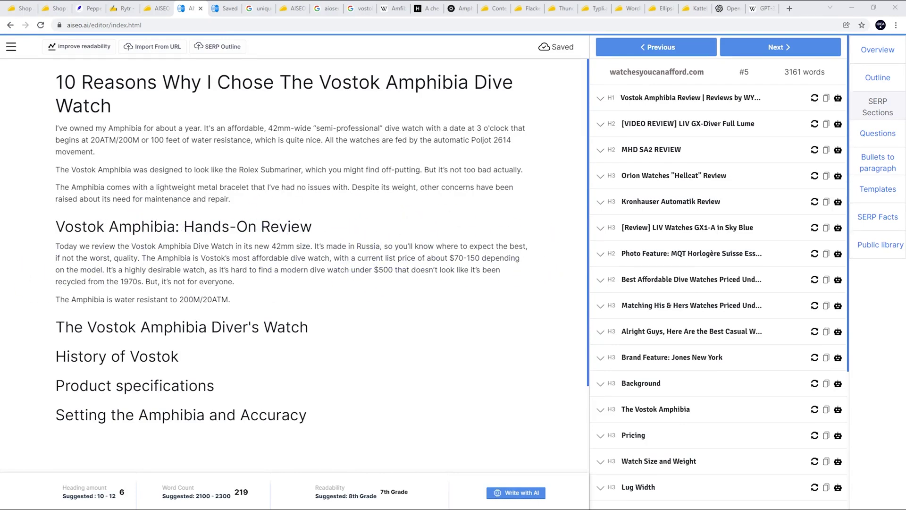
pyautogui.click(314, 331)
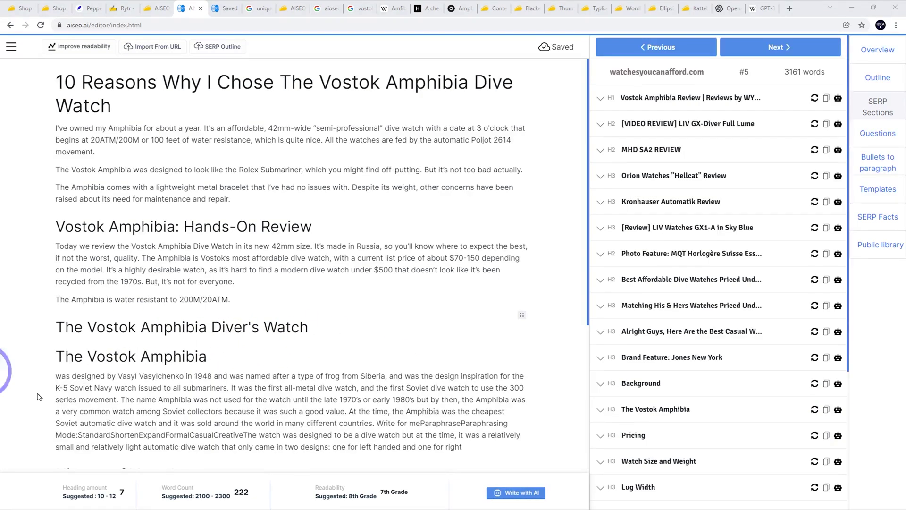
pyautogui.scroll(-1, 279, 327)
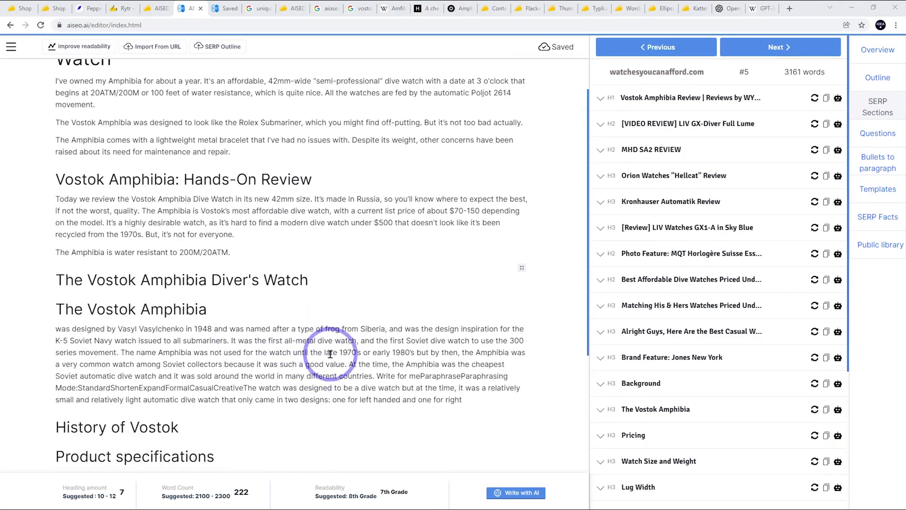
pyautogui.moveTo(467, 399); pyautogui.dragTo(50, 332)
pyautogui.press('BackSpace')
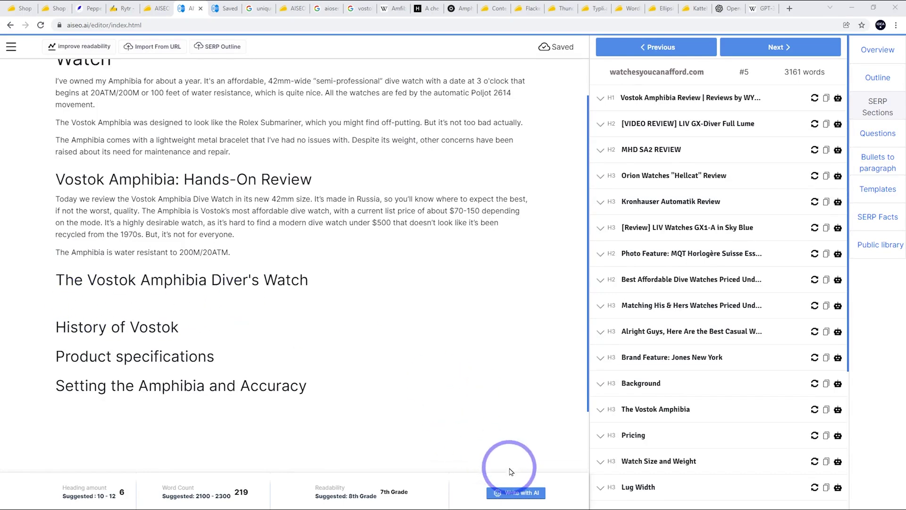
pyautogui.click(513, 497)
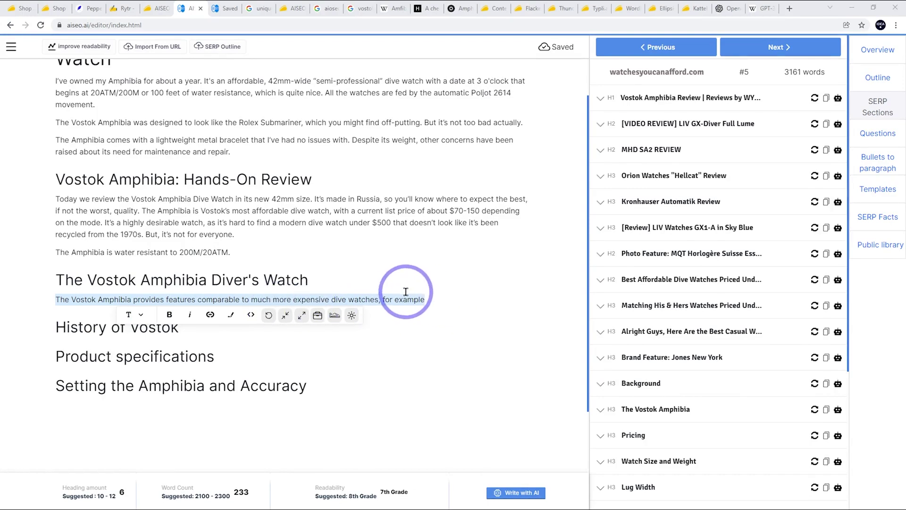
pyautogui.click(517, 493)
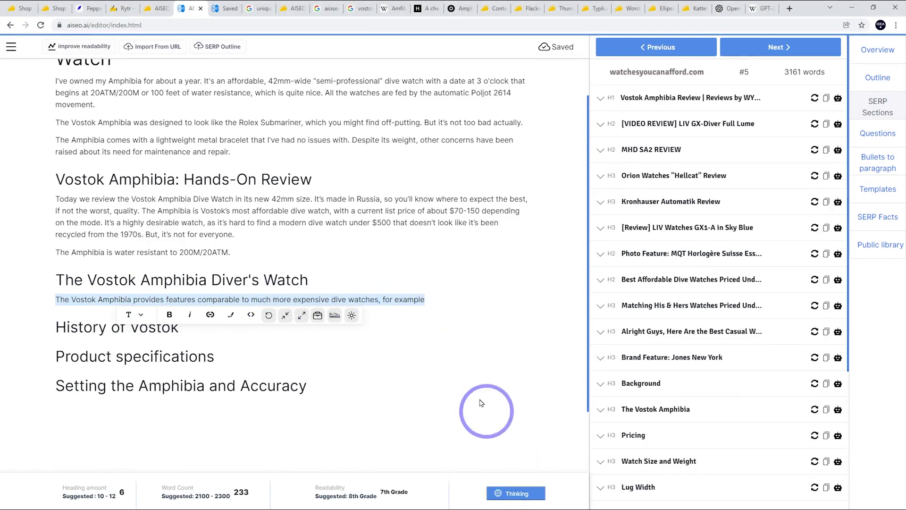
pyautogui.scroll(-2, 292, 226)
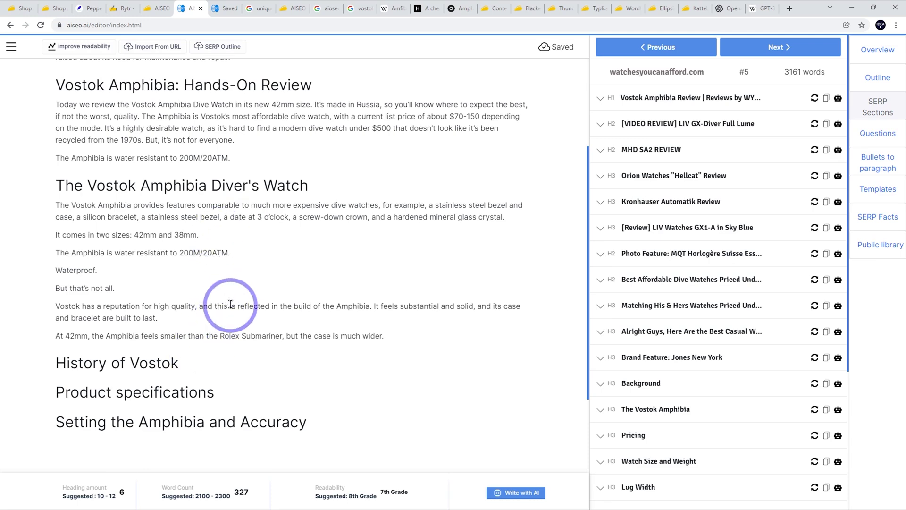
pyautogui.scroll(-2, 236, 284)
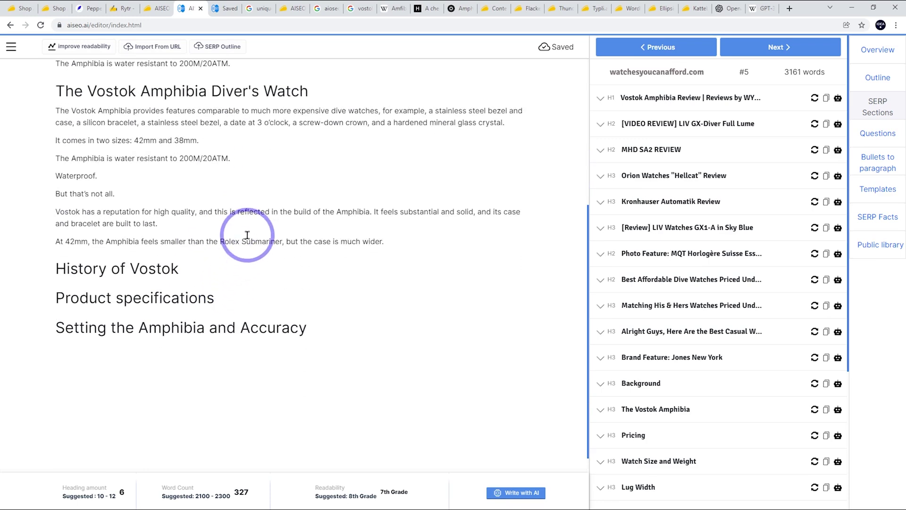
pyautogui.scroll(-1, 245, 235)
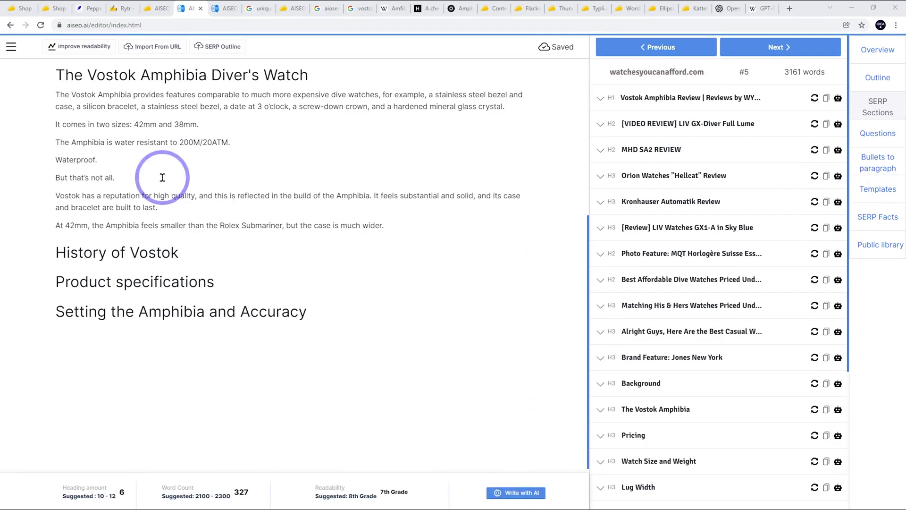
# Open the theslenderwrist.com source review from the fourth competitor's outline in a new tab
pyautogui.click(228, 8)
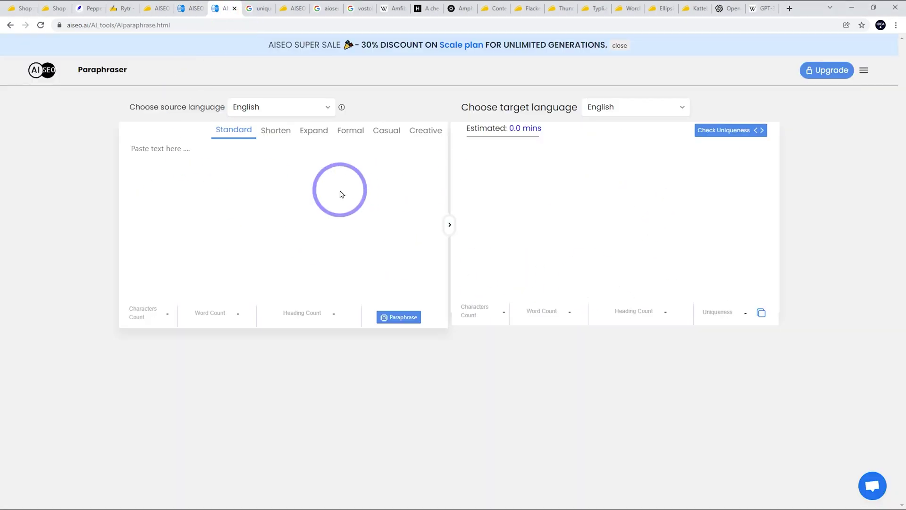
pyautogui.click(196, 9)
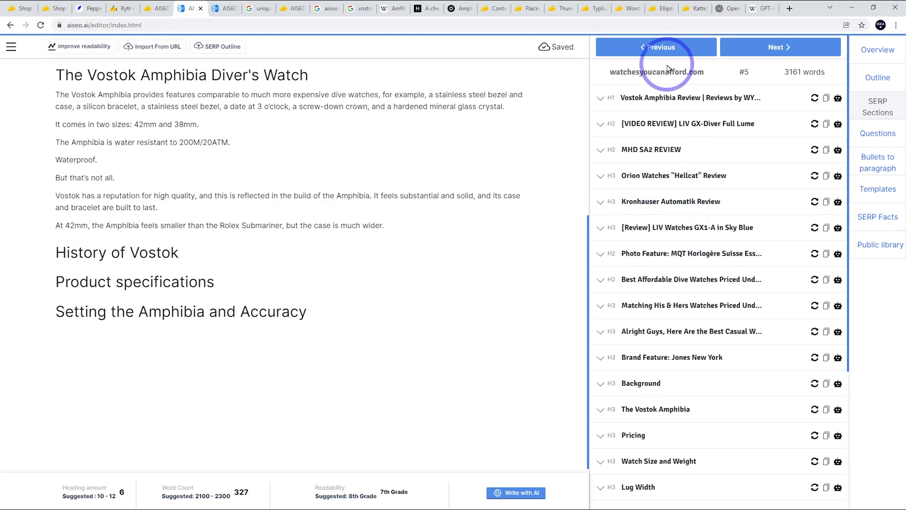
pyautogui.click(651, 53)
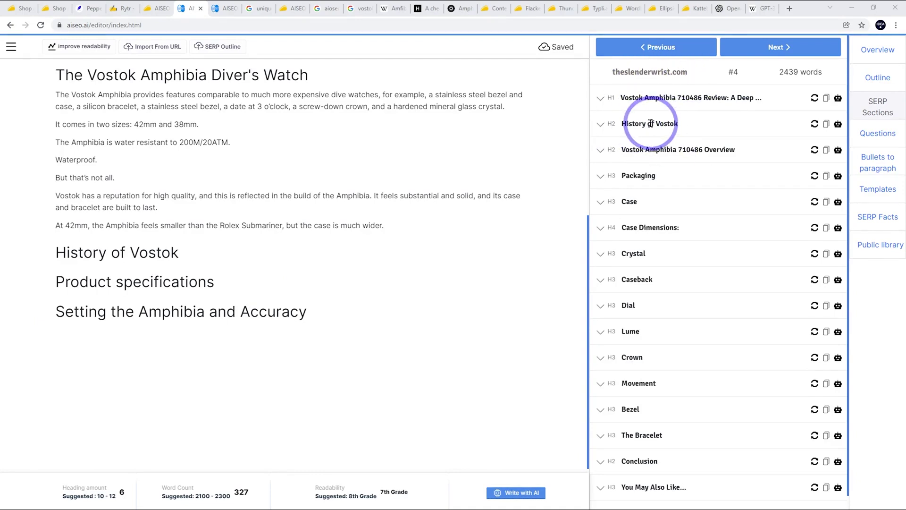
pyautogui.rightClick(621, 71)
pyautogui.click(637, 77)
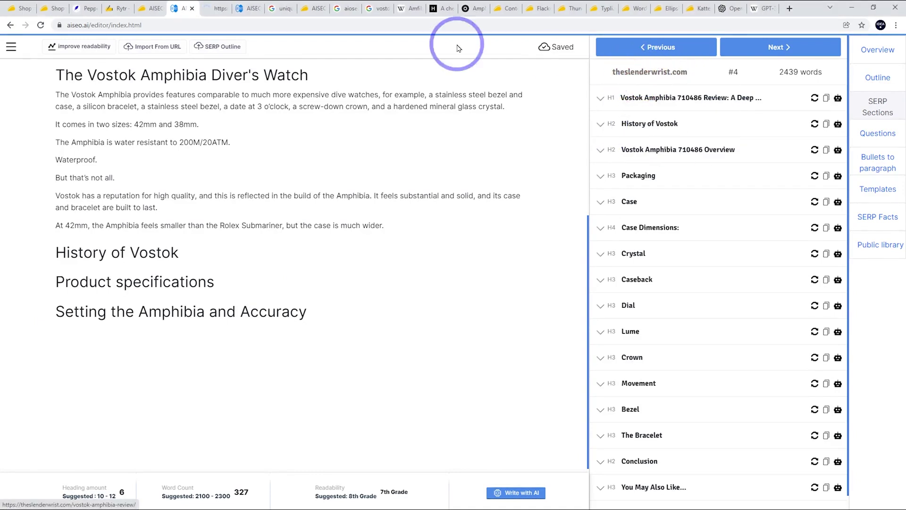
pyautogui.click(216, 8)
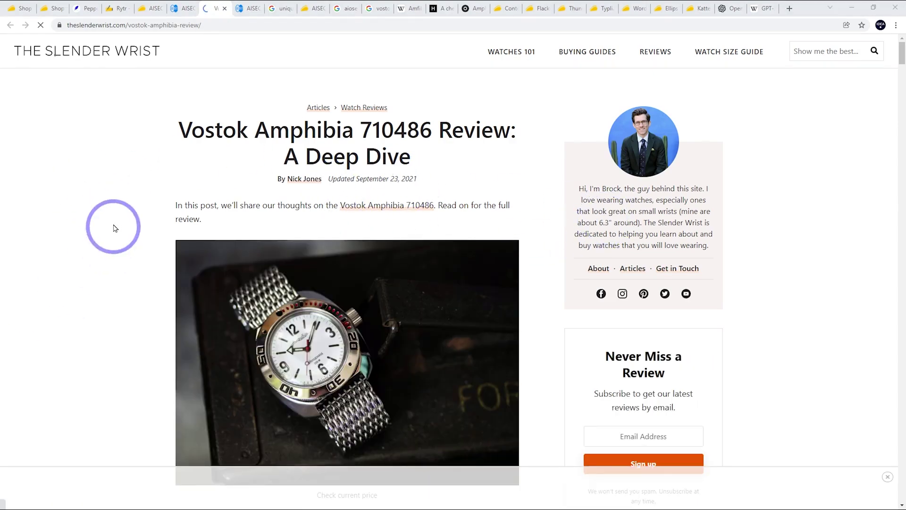
# Copy the two History of Vostok paragraphs and bring them to the Paraphraser source box
pyautogui.scroll(-10, 229, 203)
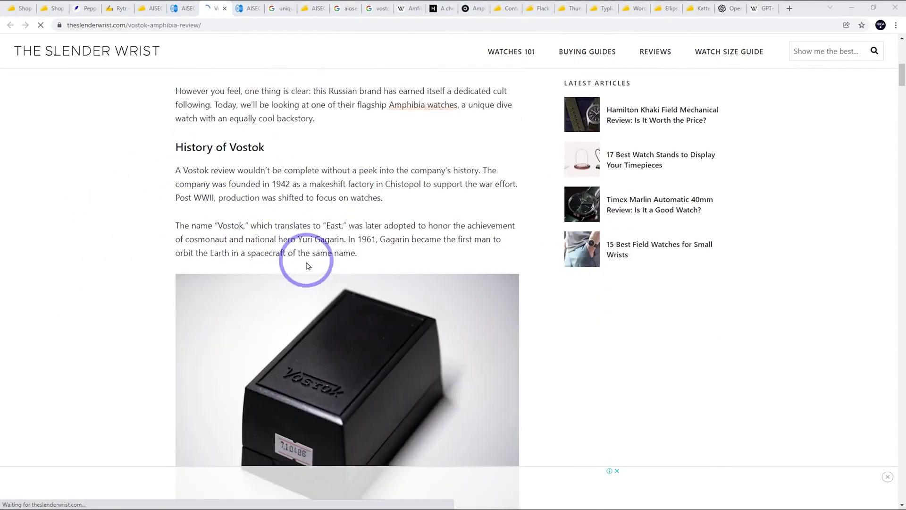
pyautogui.moveTo(359, 255); pyautogui.dragTo(179, 174)
pyautogui.hotkey('ctrl', 'c')
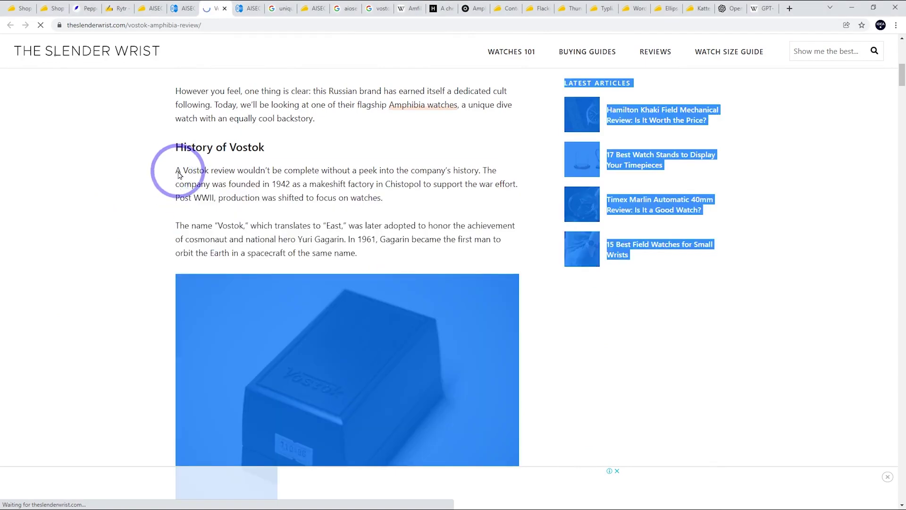
pyautogui.click(184, 178)
pyautogui.click(254, 6)
pyautogui.click(147, 153)
# Paste the history paragraphs into the Paraphraser and paraphrase them
pyautogui.hotkey('ctrl', 'v')
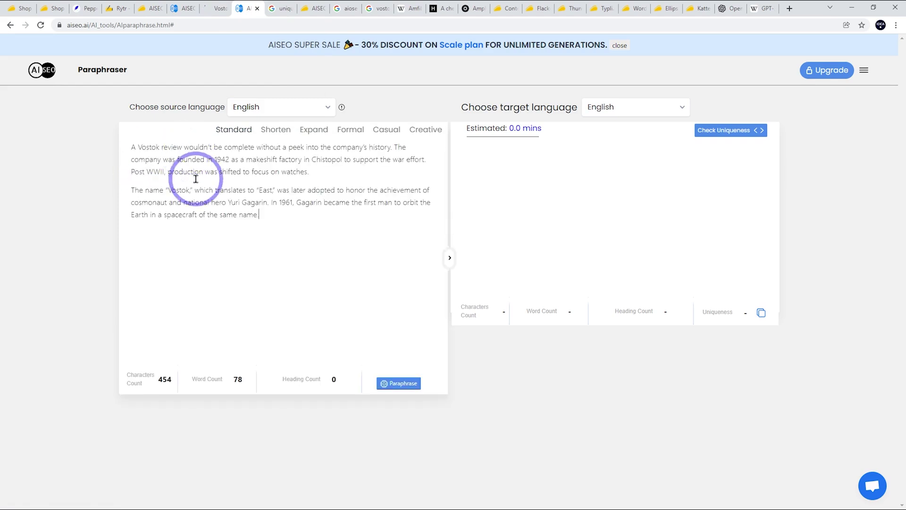
pyautogui.click(398, 383)
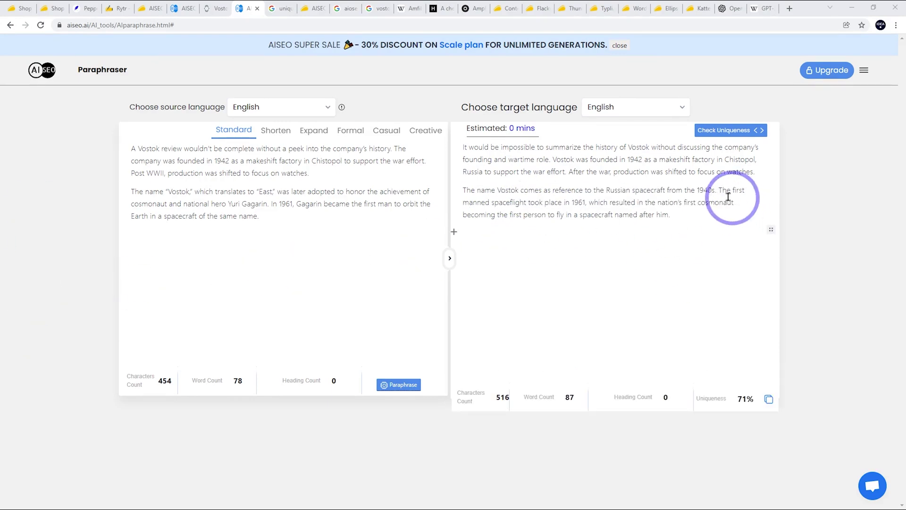
pyautogui.moveTo(718, 191); pyautogui.dragTo(466, 191)
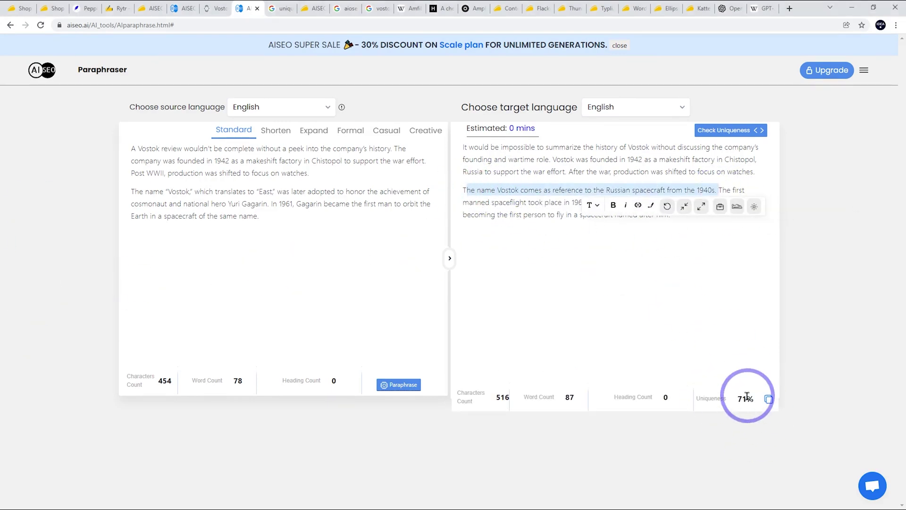
pyautogui.click(608, 268)
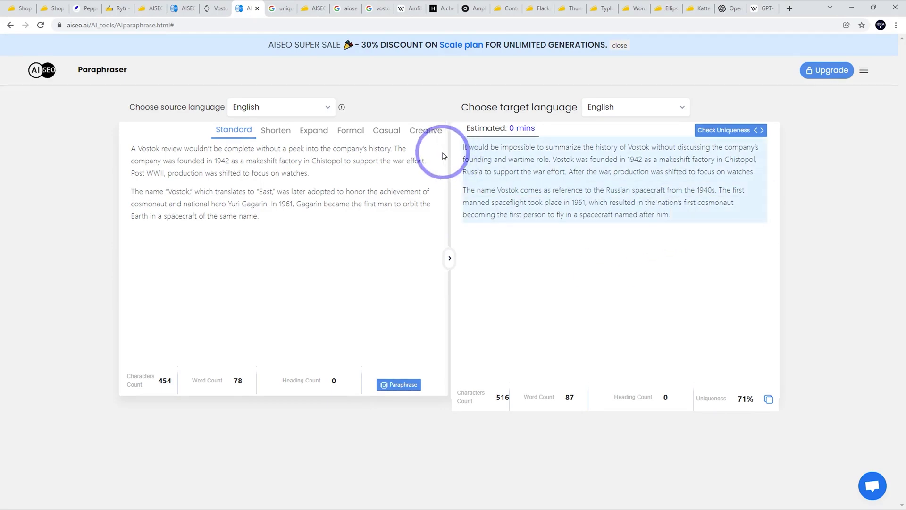
# Copy all of the reworded history text and return to the blog post editor
pyautogui.rightClick(528, 212)
pyautogui.press('Escape')
pyautogui.hotkey('ctrl', 'a')
pyautogui.hotkey('ctrl', 'c')
pyautogui.click(212, 8)
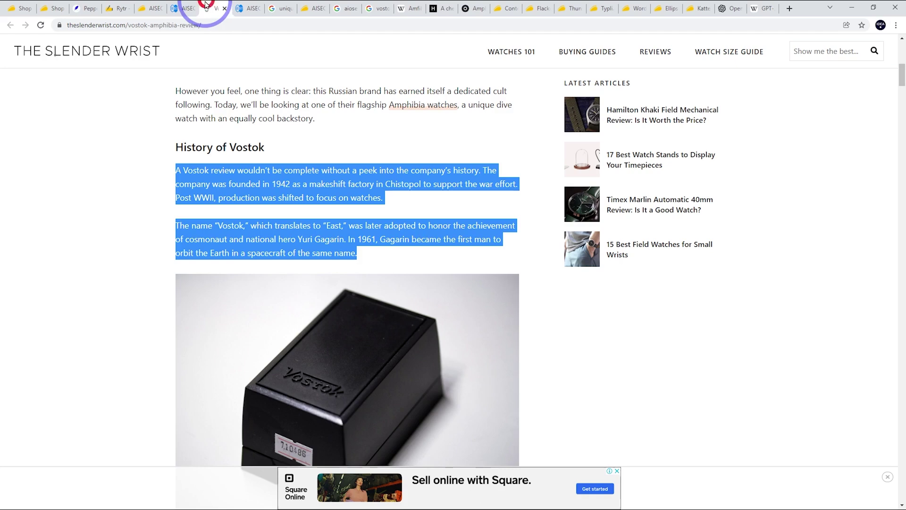
pyautogui.click(184, 8)
# Paste the paraphrased history under the History of Vostok heading, checking it against the paraphraser
pyautogui.click(227, 247)
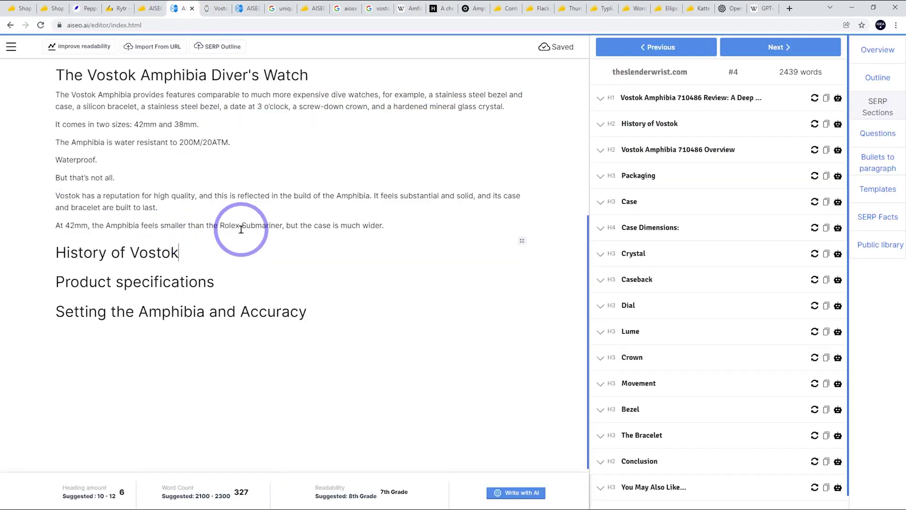
pyautogui.hotkey('ctrl', 'v')
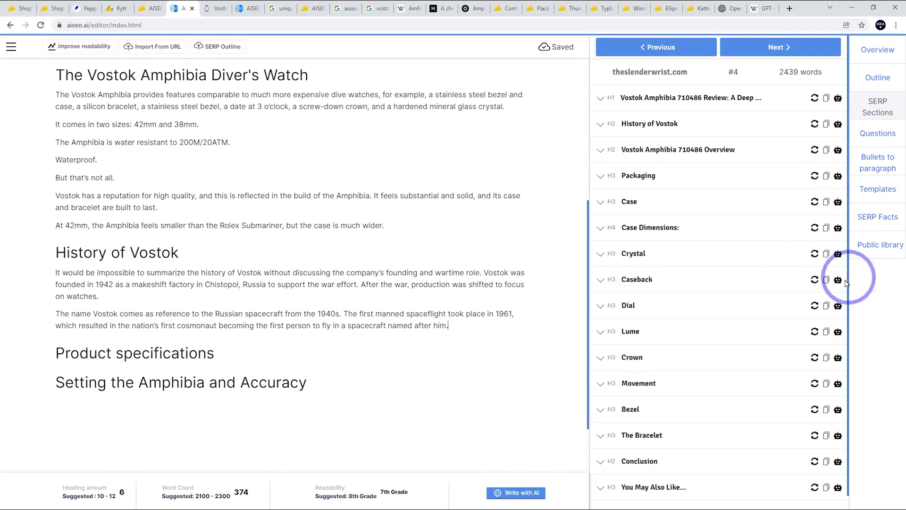
pyautogui.click(243, 8)
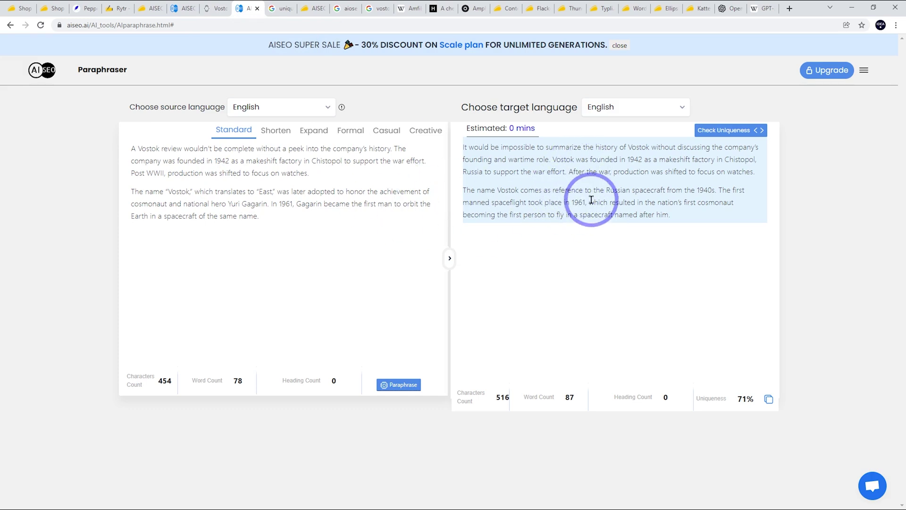
pyautogui.click(183, 6)
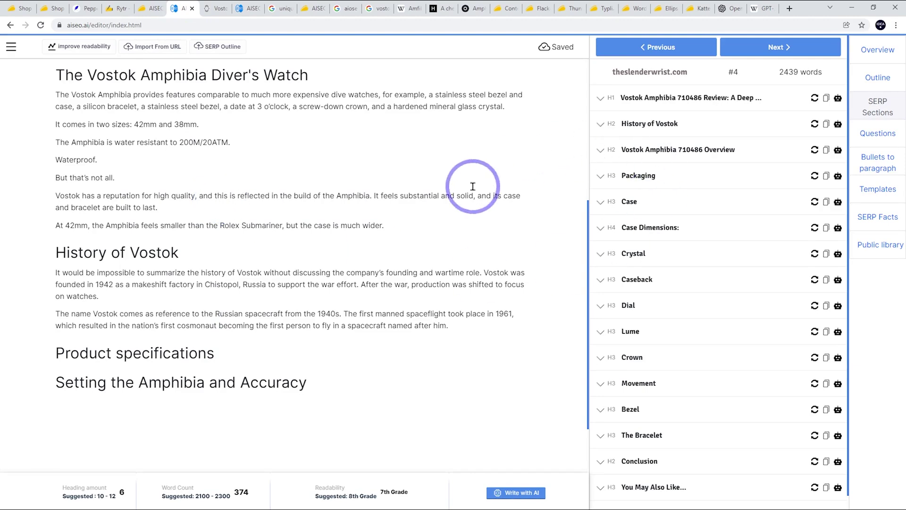
pyautogui.click(247, 9)
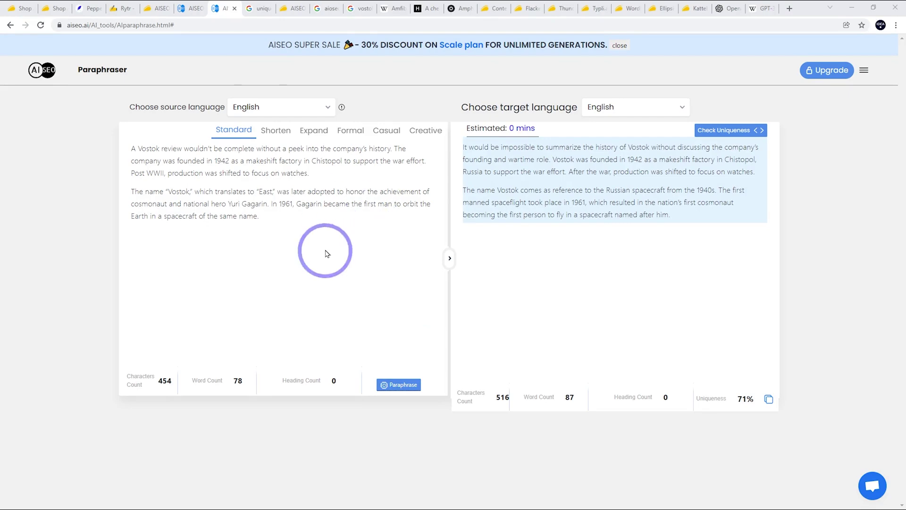
pyautogui.click(181, 5)
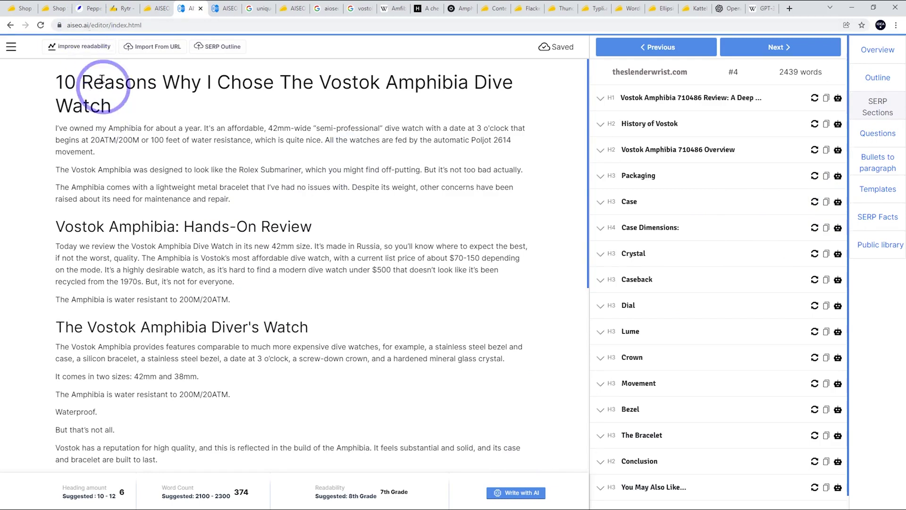
pyautogui.click(92, 8)
pyautogui.click(122, 8)
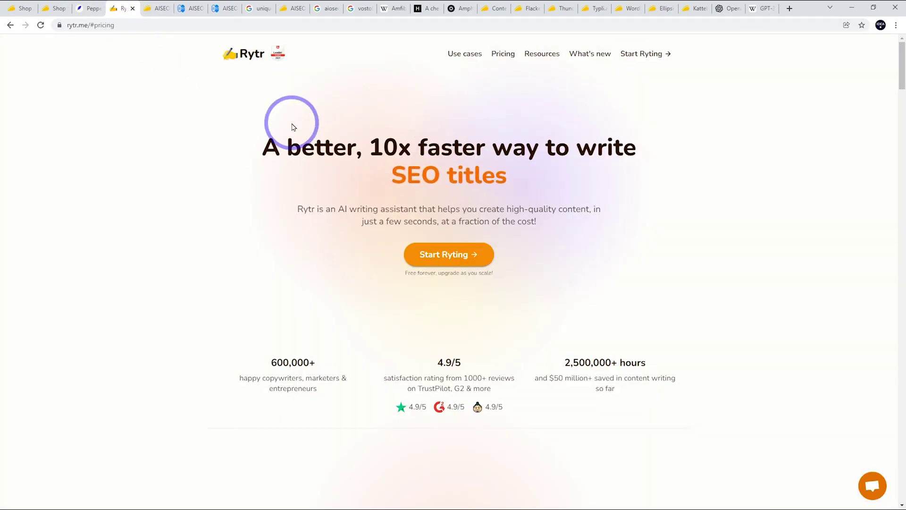
pyautogui.click(184, 7)
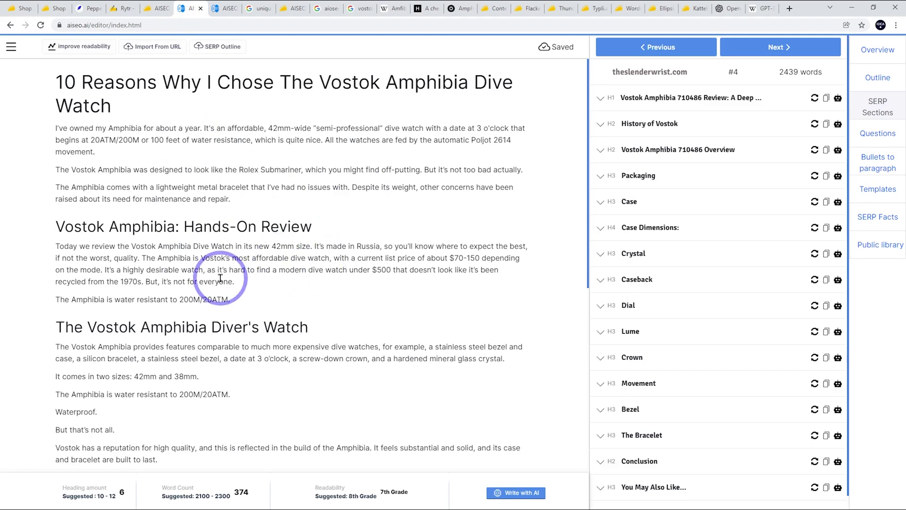
pyautogui.click(226, 7)
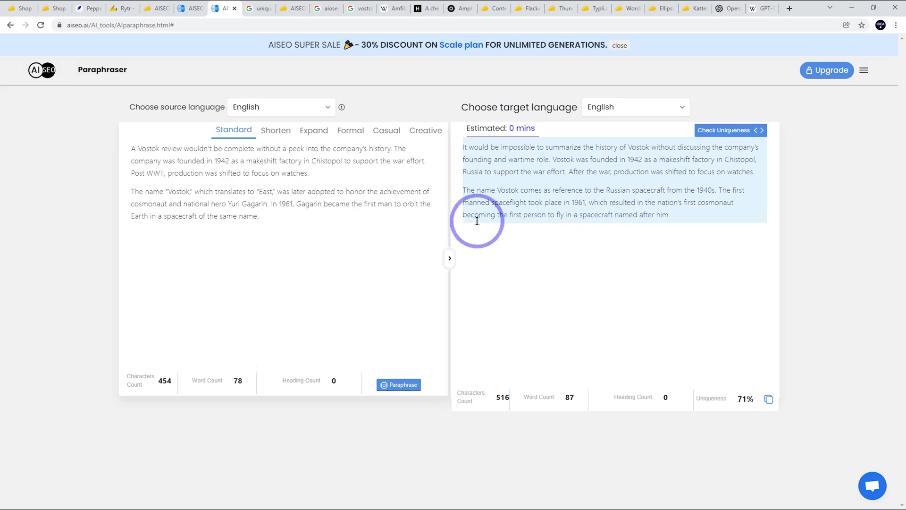
pyautogui.click(191, 8)
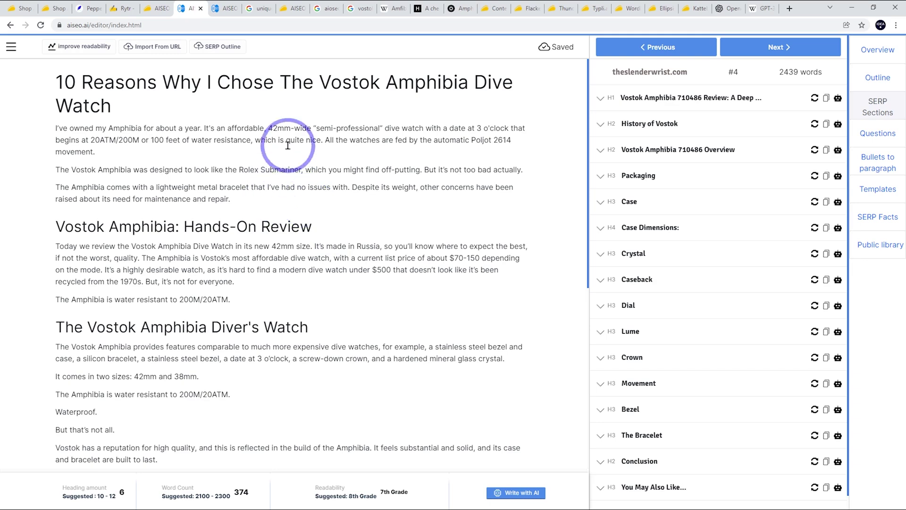
pyautogui.click(226, 10)
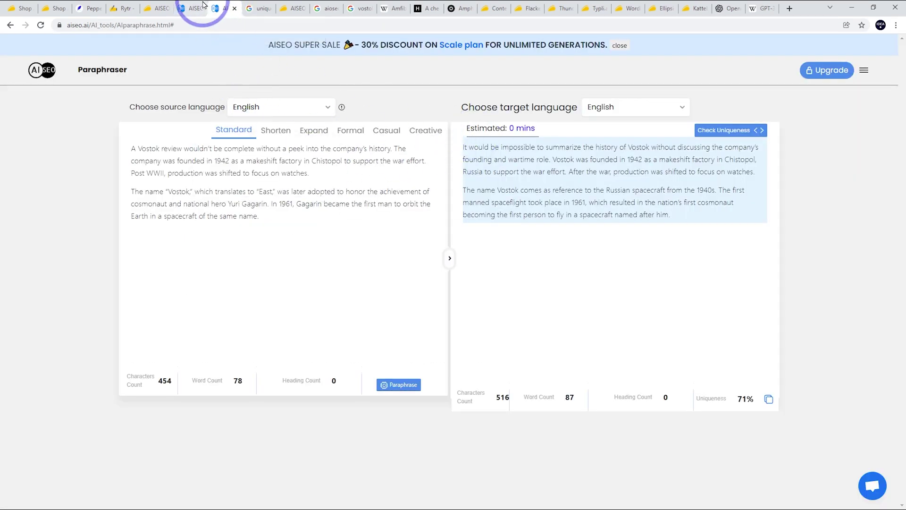
pyautogui.click(188, 9)
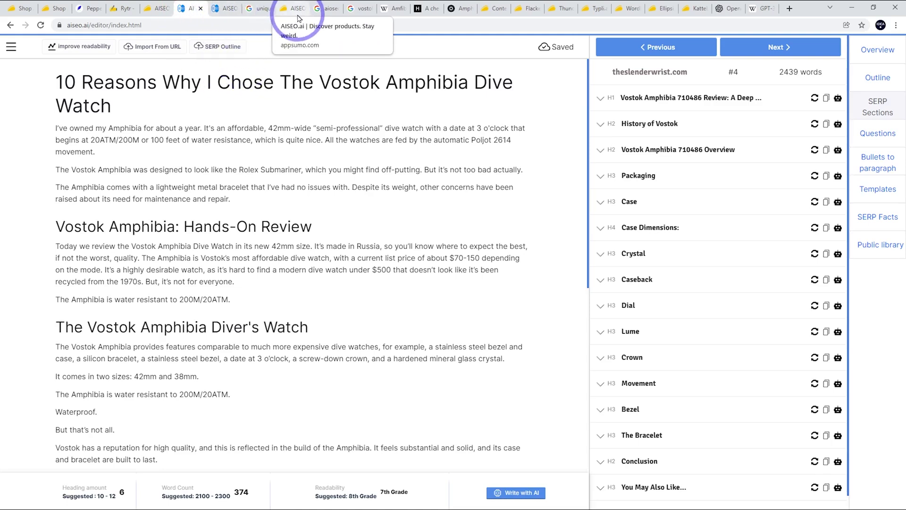
pyautogui.click(315, 107)
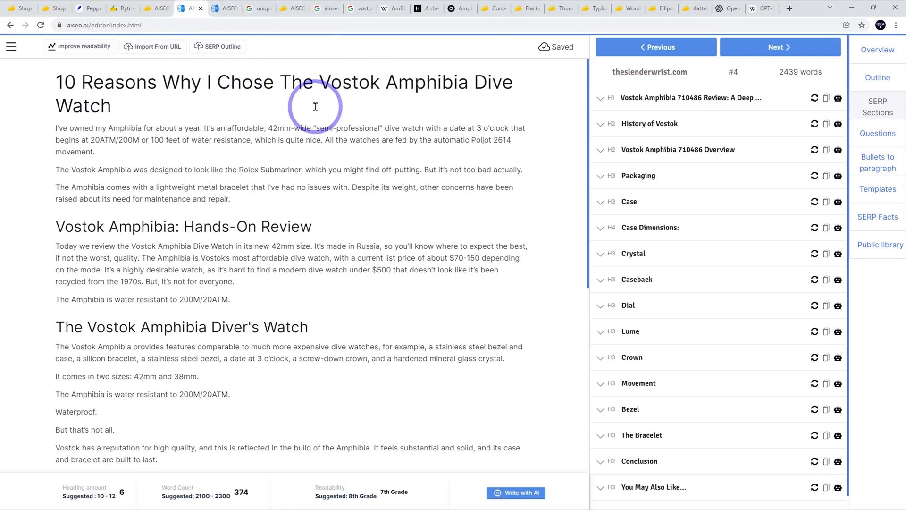
# Browse the ContentForge, Flacked AI, Thundercontent, Typli.ai, WordHero and Ellipsis deals, ending on Katteb's $29 deal
pyautogui.click(494, 10)
pyautogui.click(527, 8)
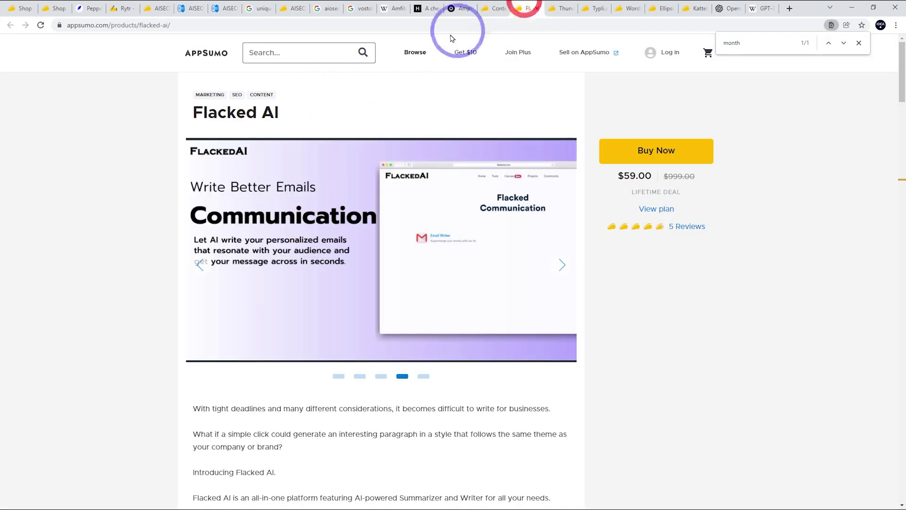
pyautogui.click(562, 6)
pyautogui.click(596, 6)
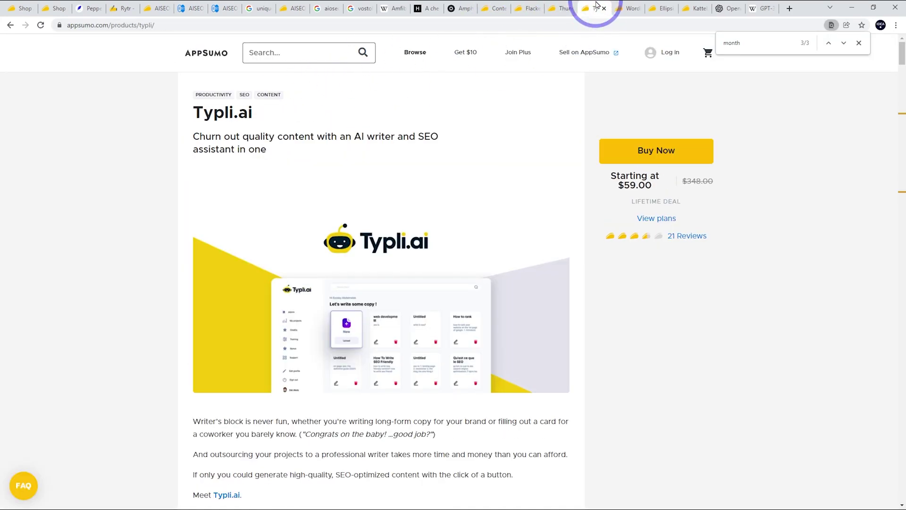
pyautogui.click(623, 6)
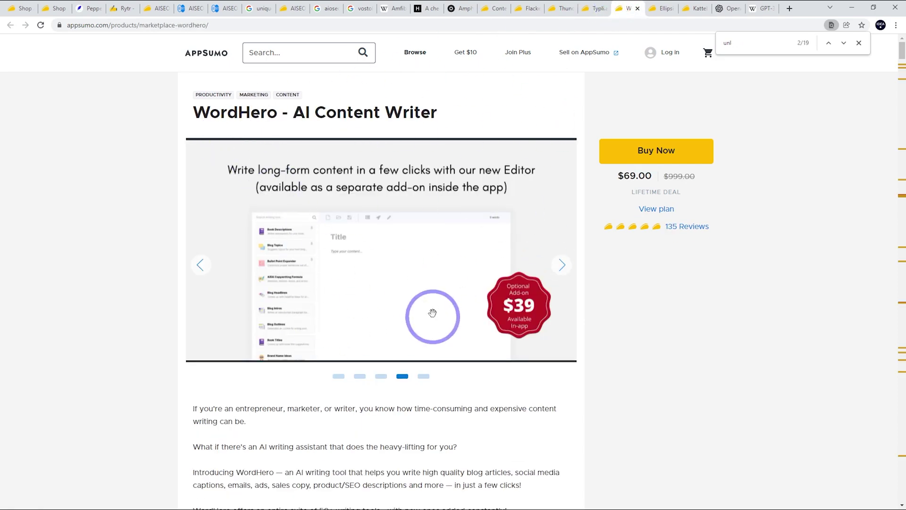
pyautogui.scroll(-4, 410, 249)
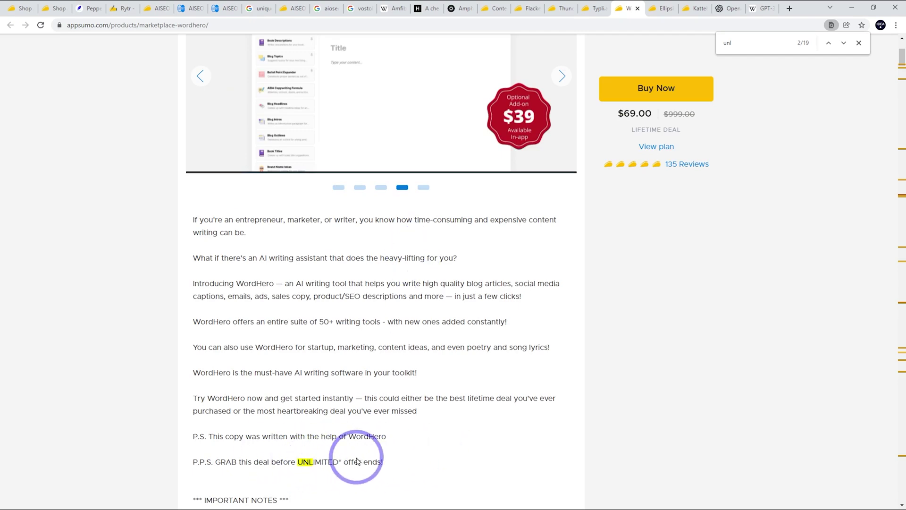
pyautogui.scroll(4, 355, 459)
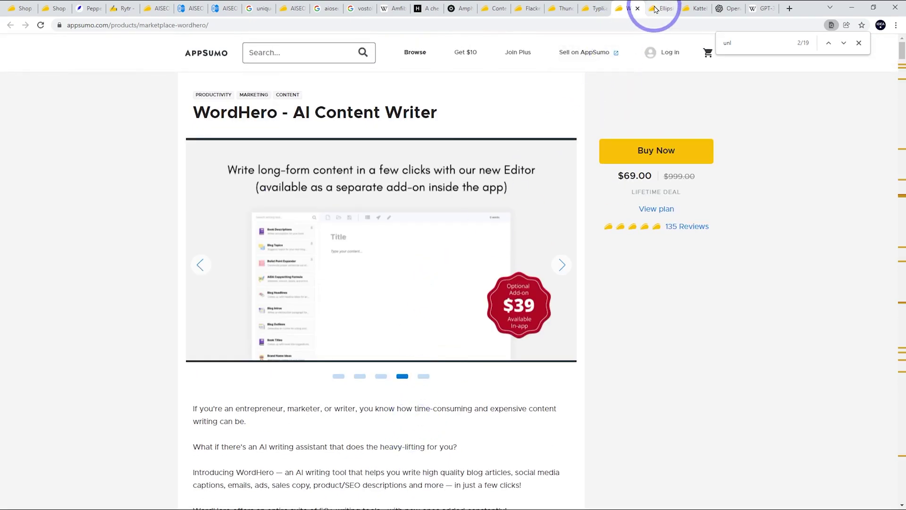
pyautogui.click(655, 8)
pyautogui.click(697, 8)
pyautogui.click(551, 208)
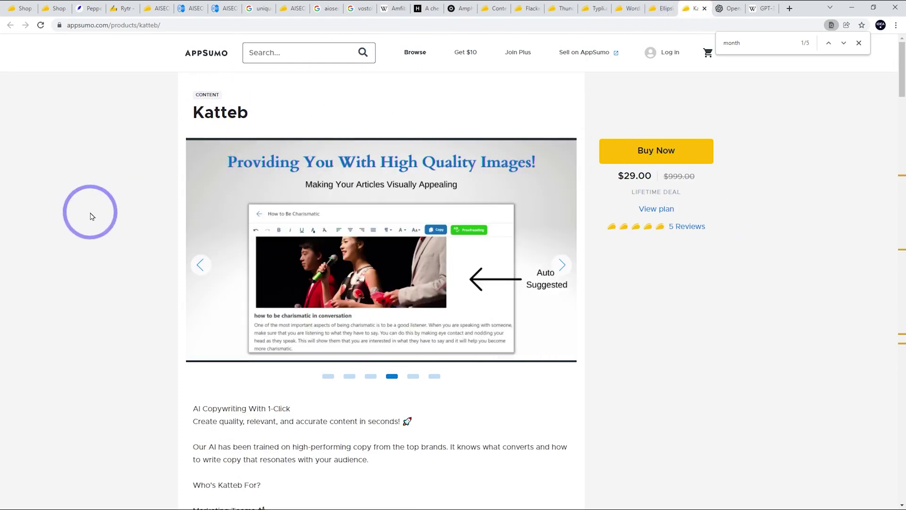